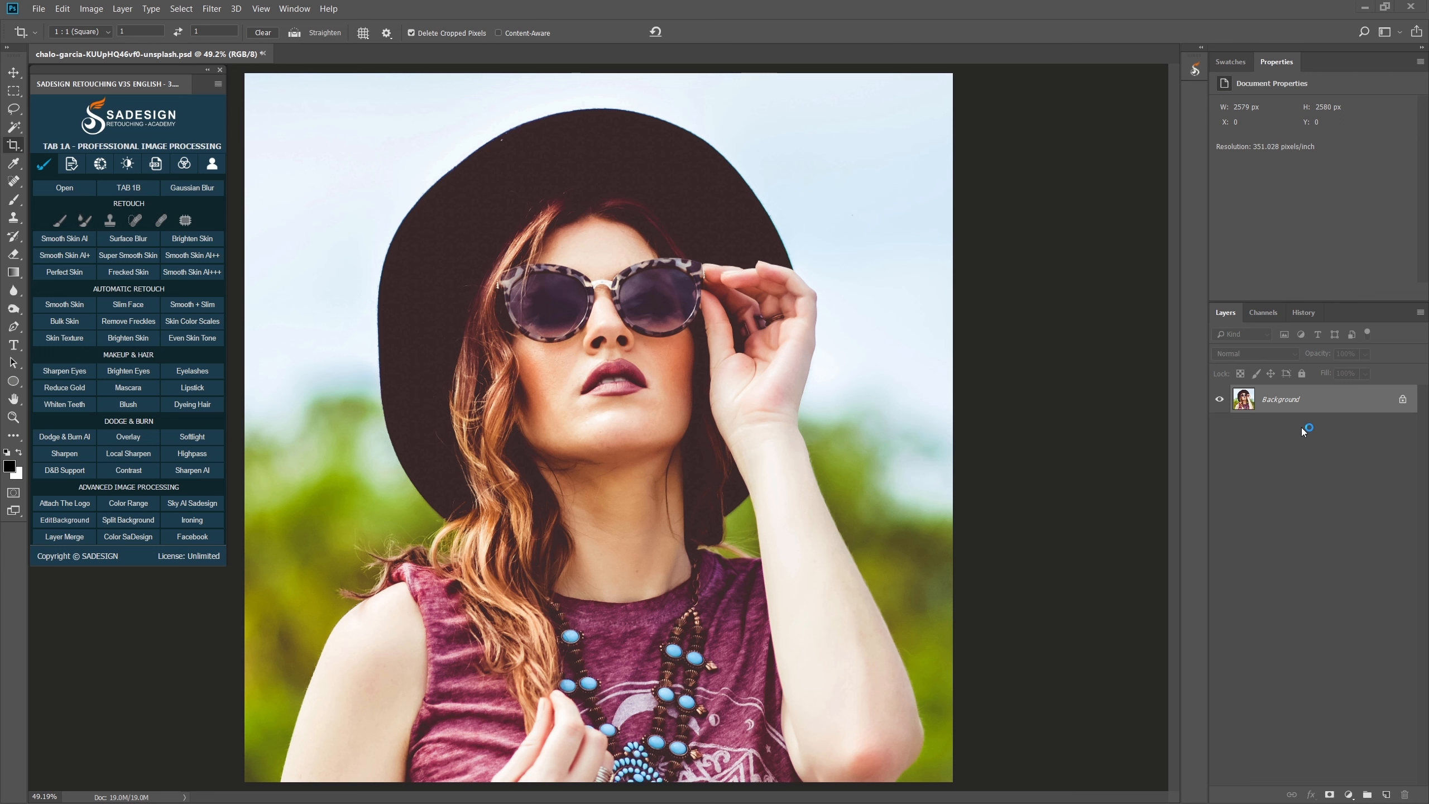
# - Convert the Background layer to a smart object and apply Shadows/Highlights with 35% shadows and 0% highlights
pyautogui.rightClick(1297, 402)
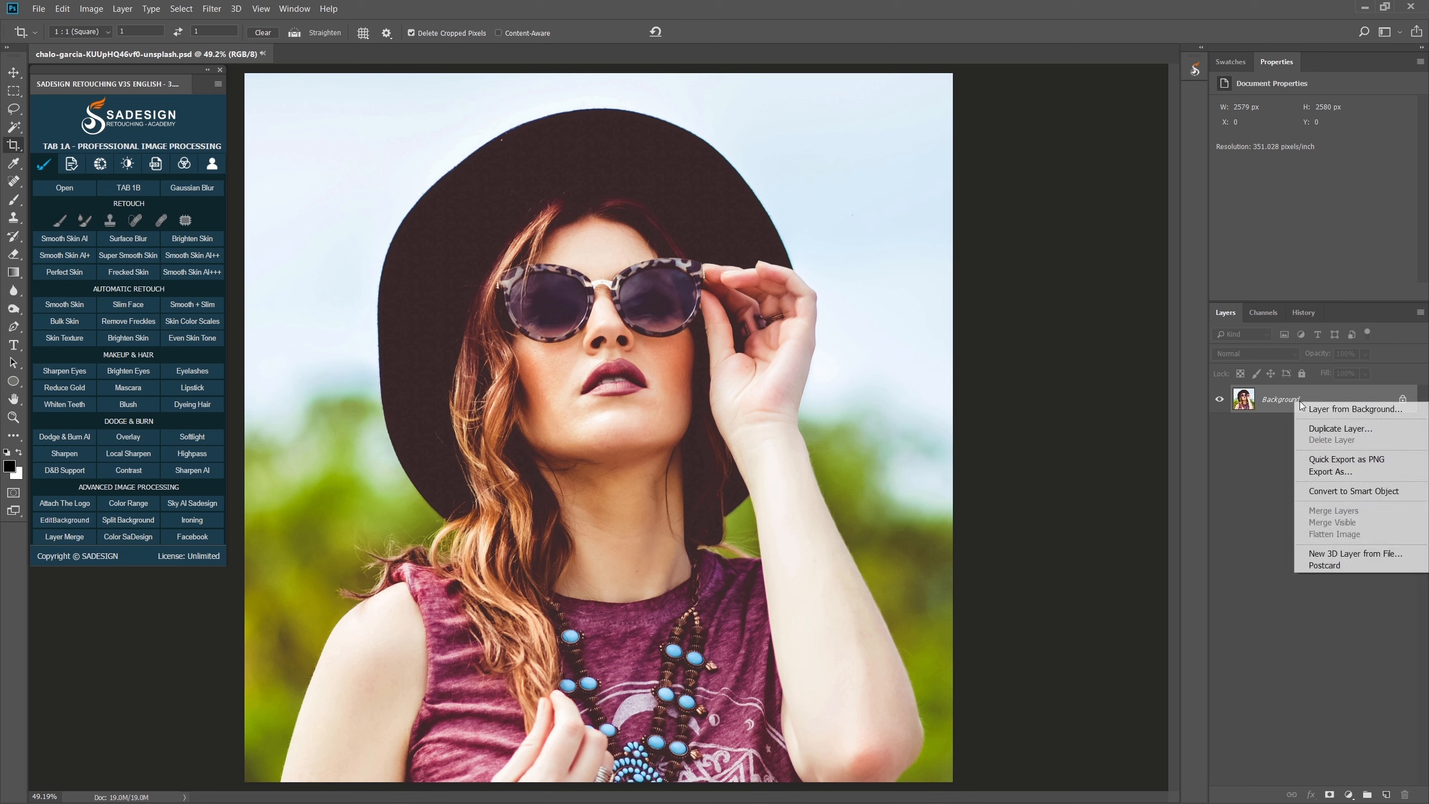
pyautogui.click(1344, 491)
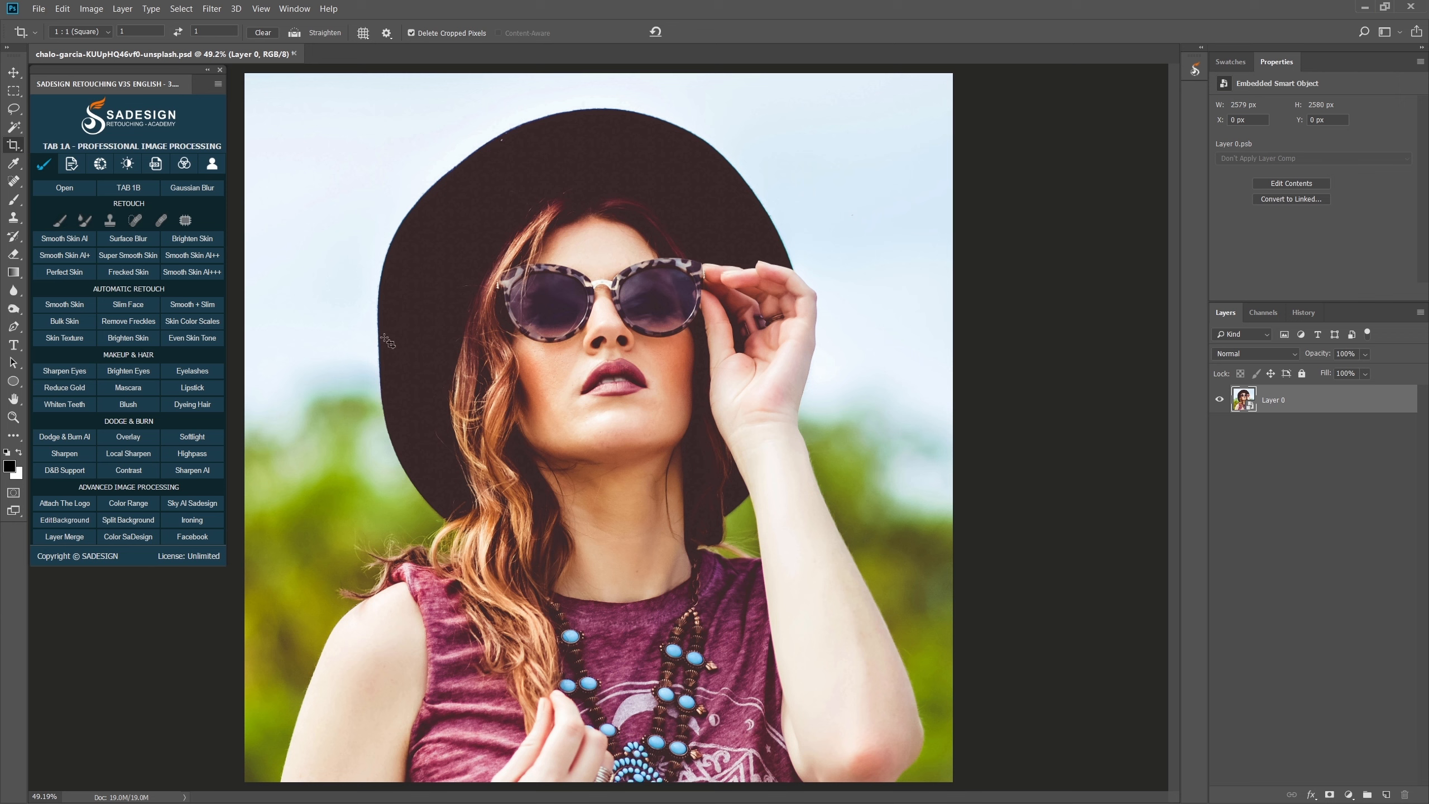
pyautogui.click(87, 9)
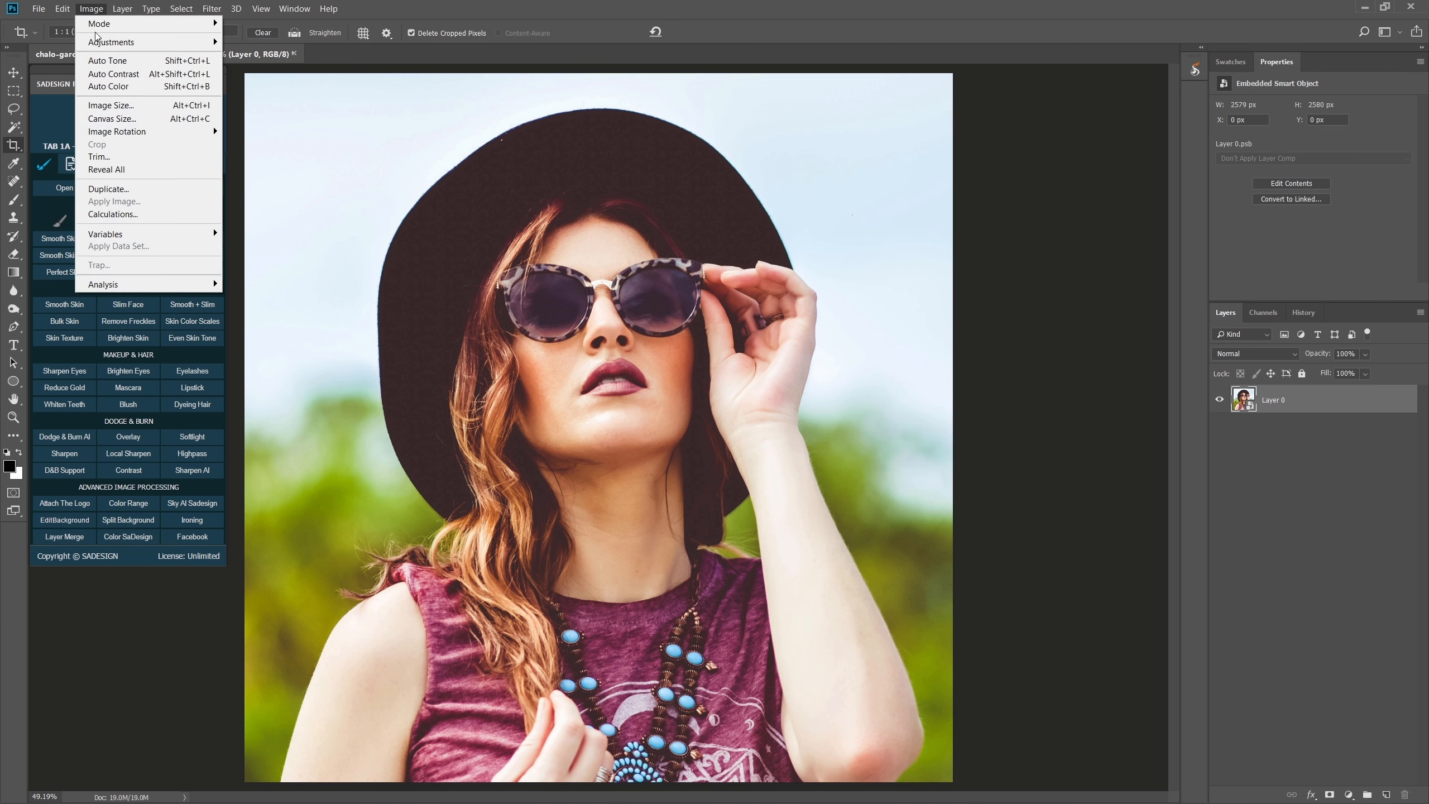
pyautogui.moveTo(206, 47)
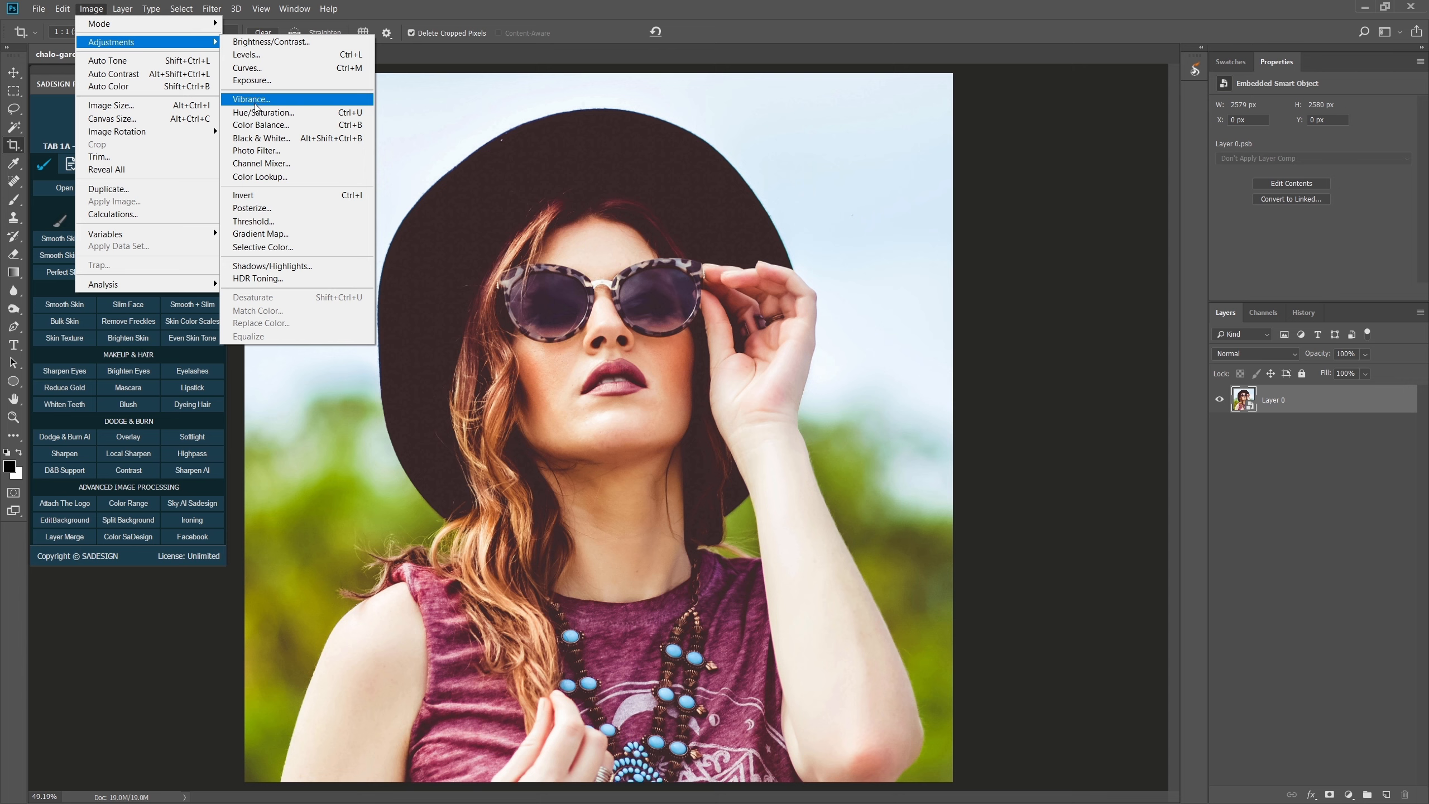
pyautogui.click(330, 266)
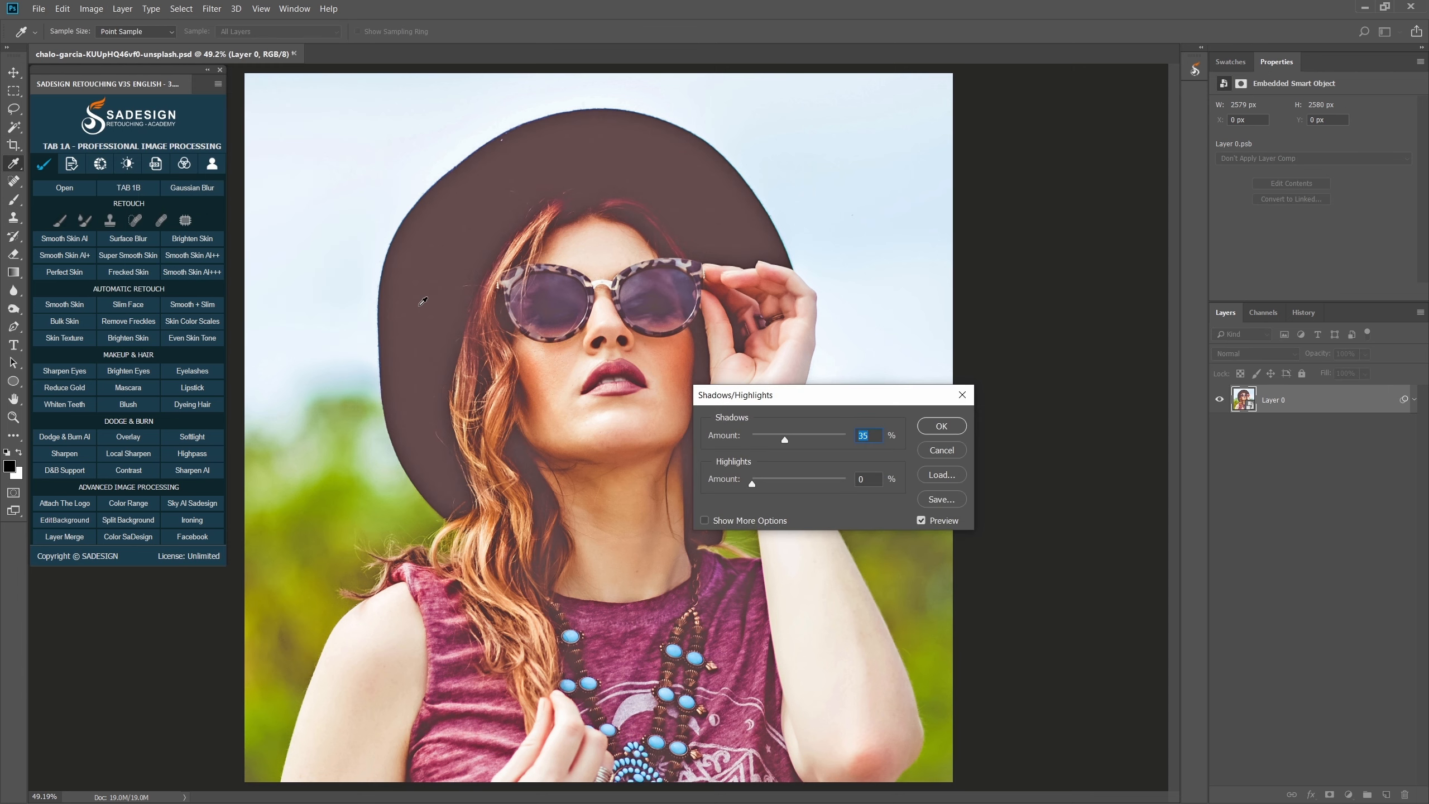
pyautogui.click(922, 521)
pyautogui.click(922, 520)
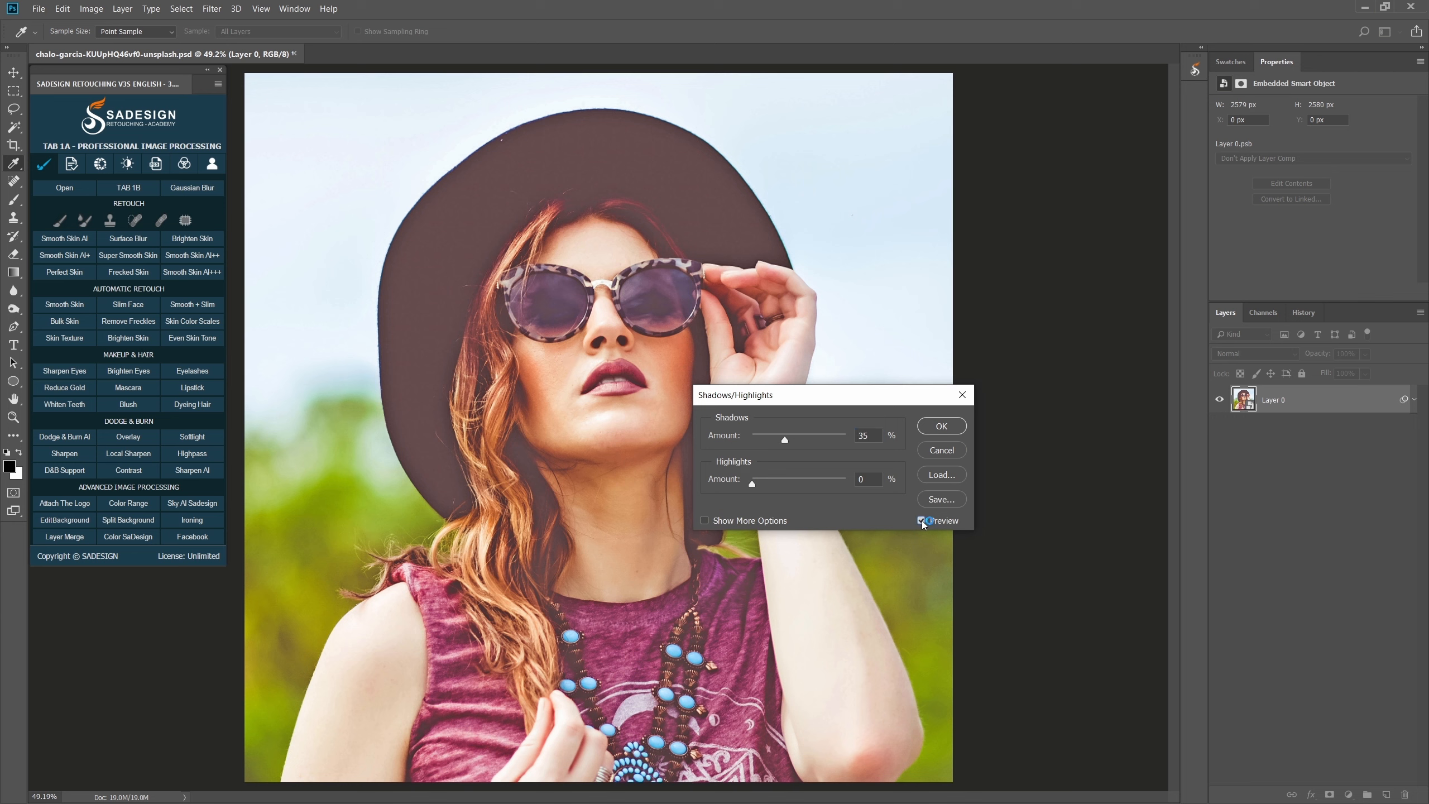
pyautogui.click(948, 428)
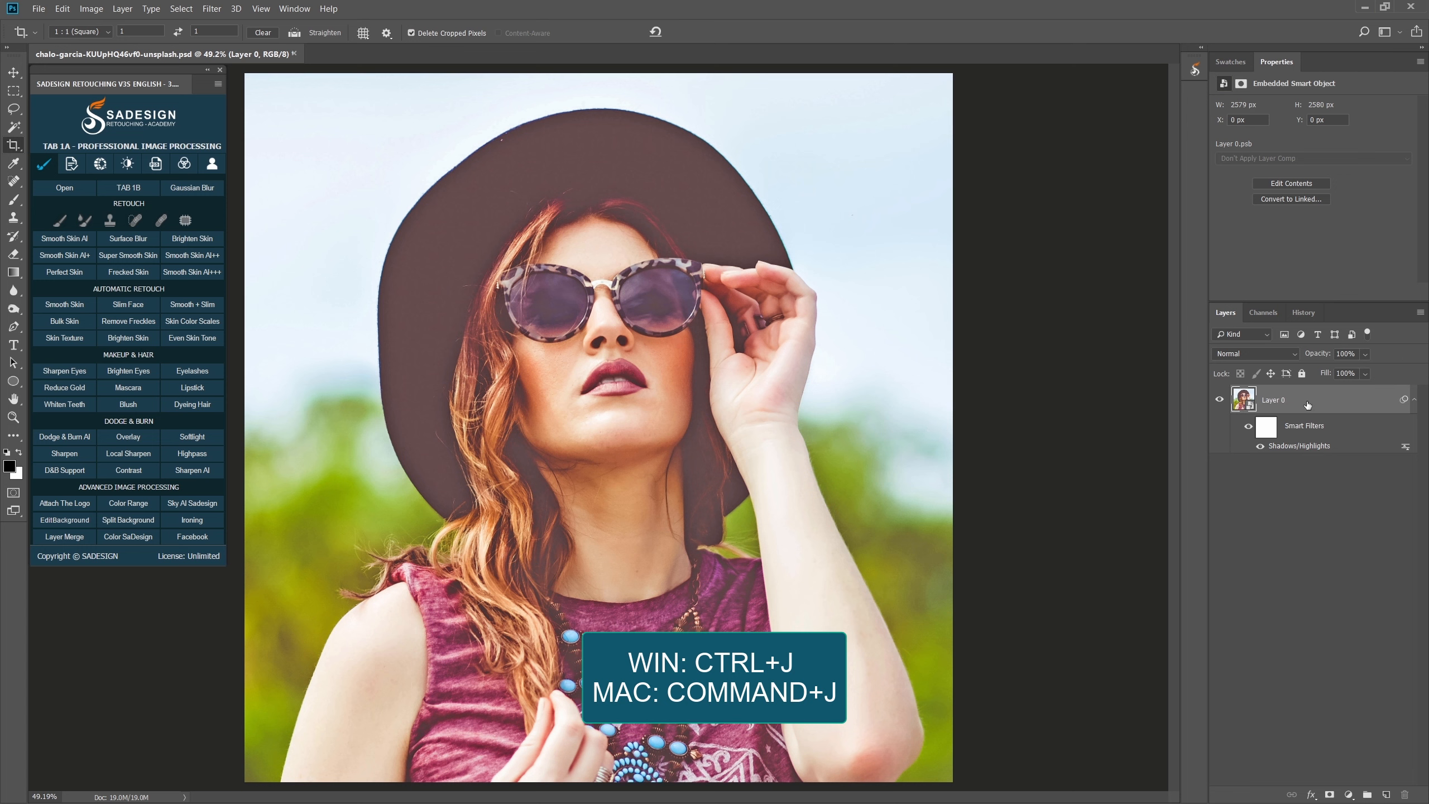
# - Duplicate the filtered smart object layer and hide the copy
pyautogui.hotkey('ctrl', 'j')
pyautogui.click(1219, 399)
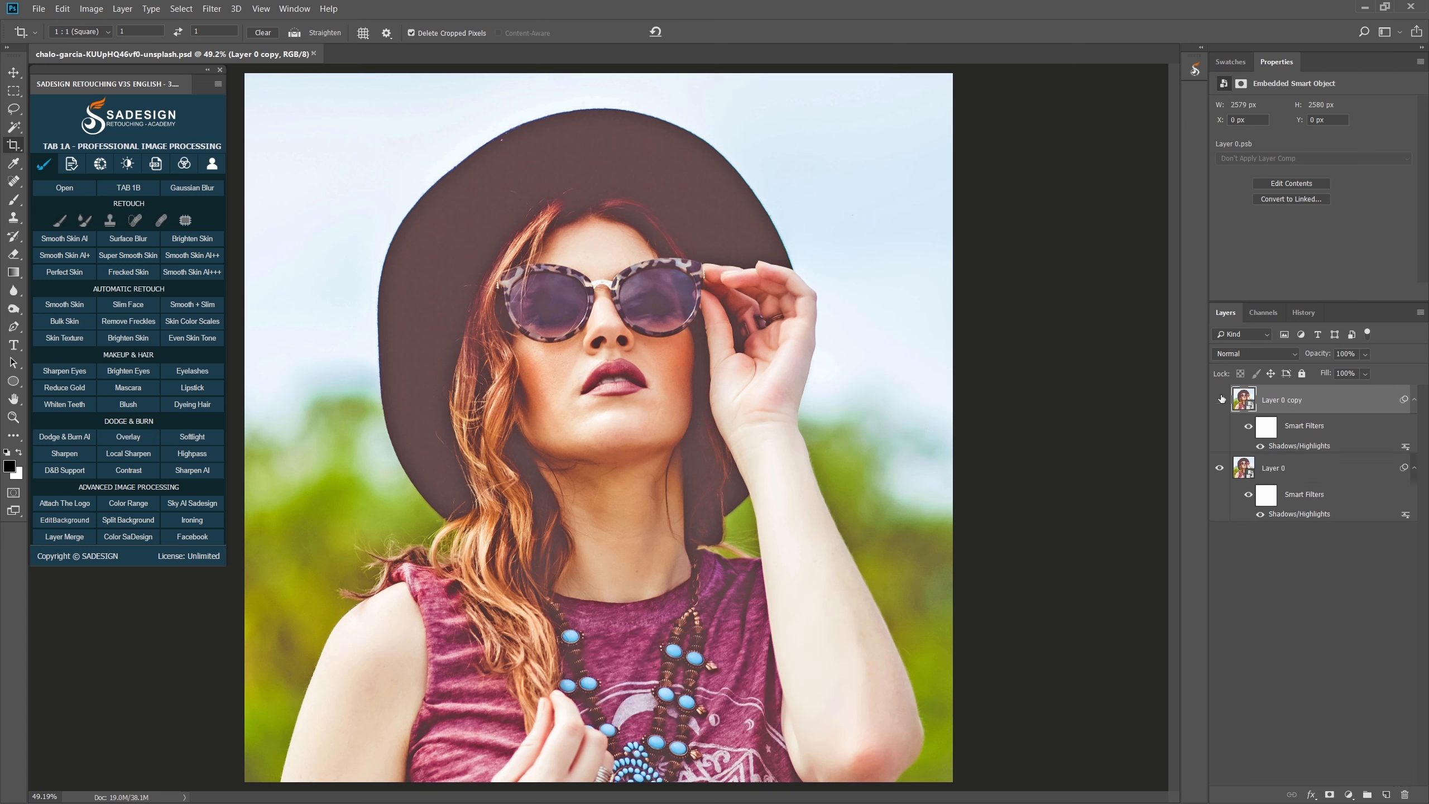
# - Add a white 80 px Stroke layer style to Layer 0, positioned Inside, with Normal blending and 100% opacity
pyautogui.click(1264, 460)
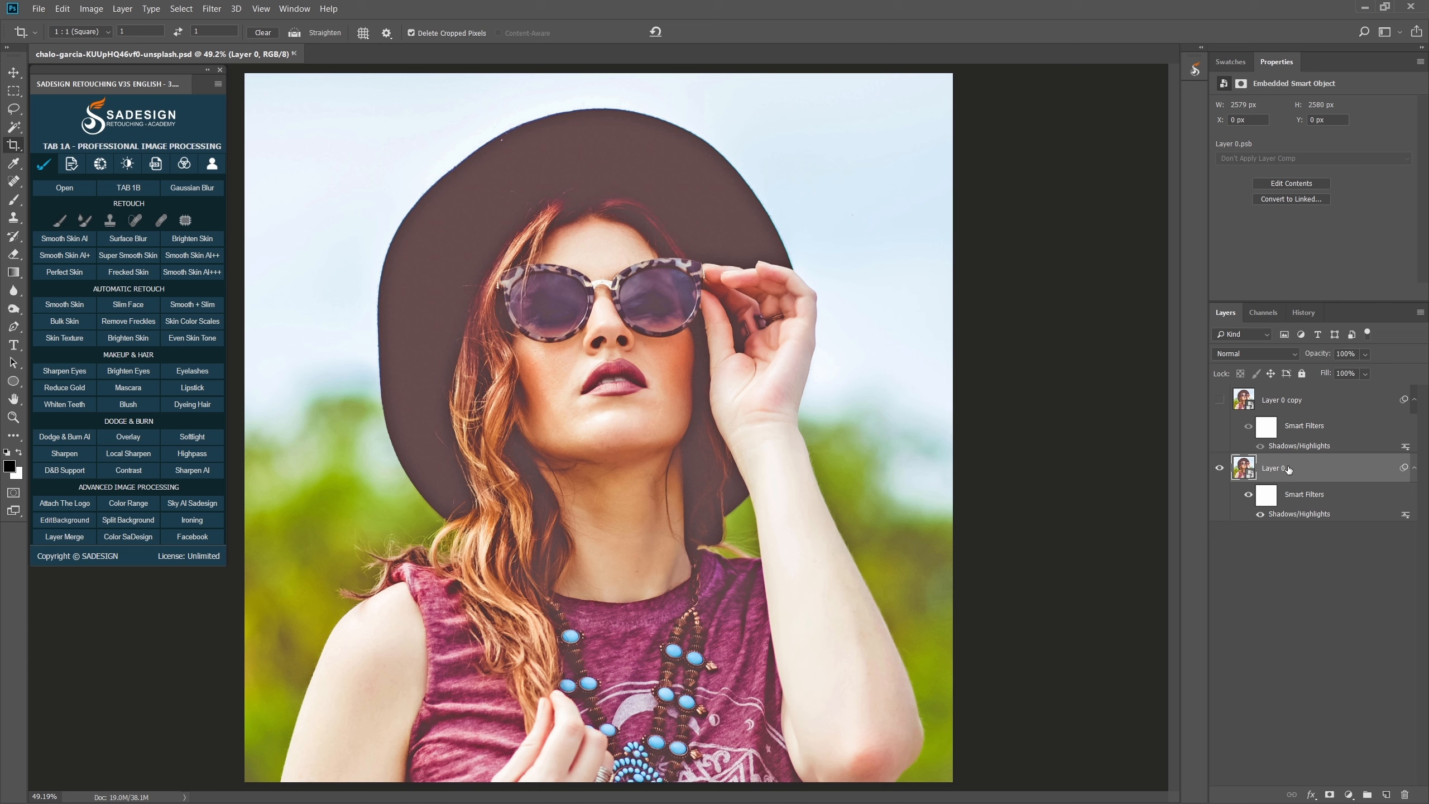
pyautogui.rightClick(1353, 468)
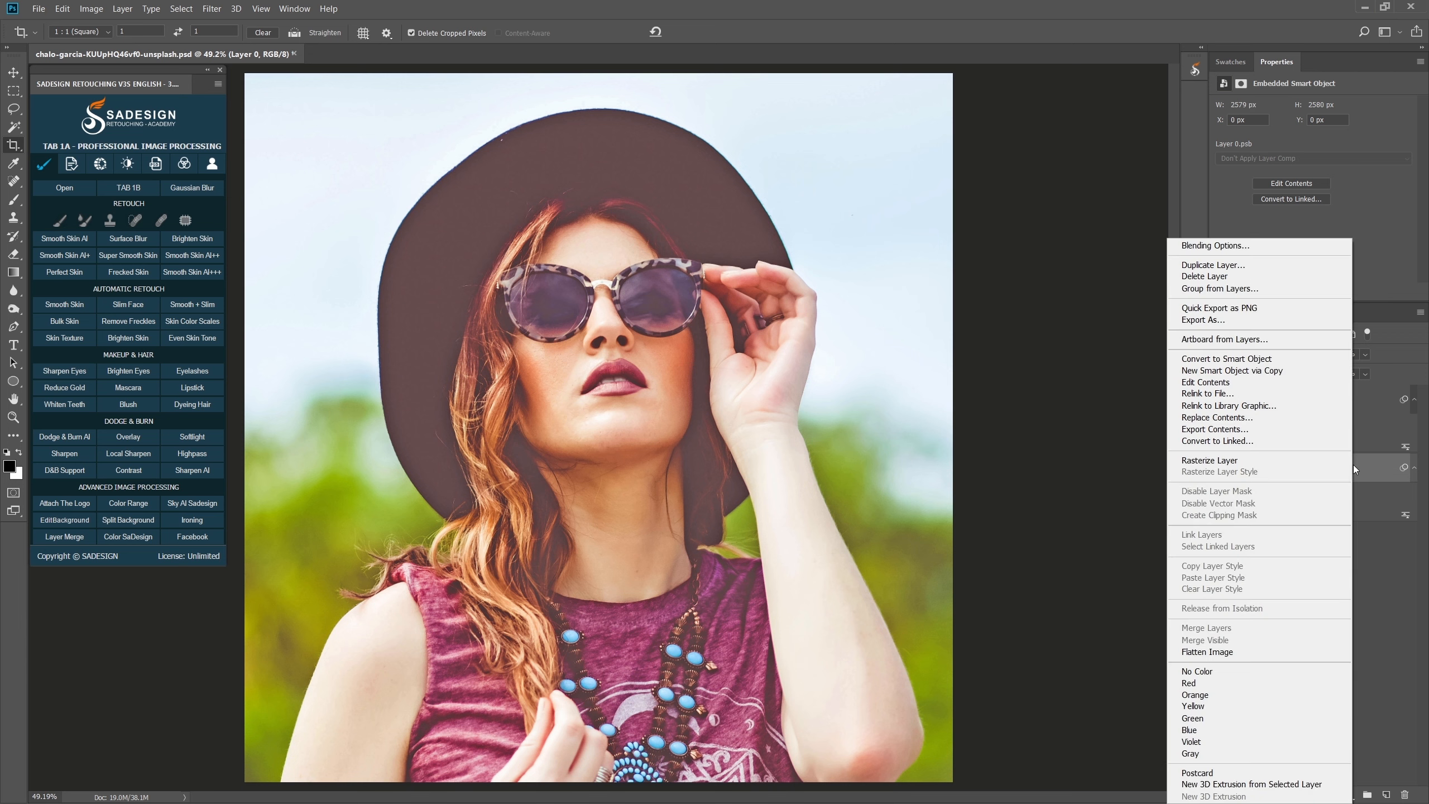
pyautogui.click(1273, 246)
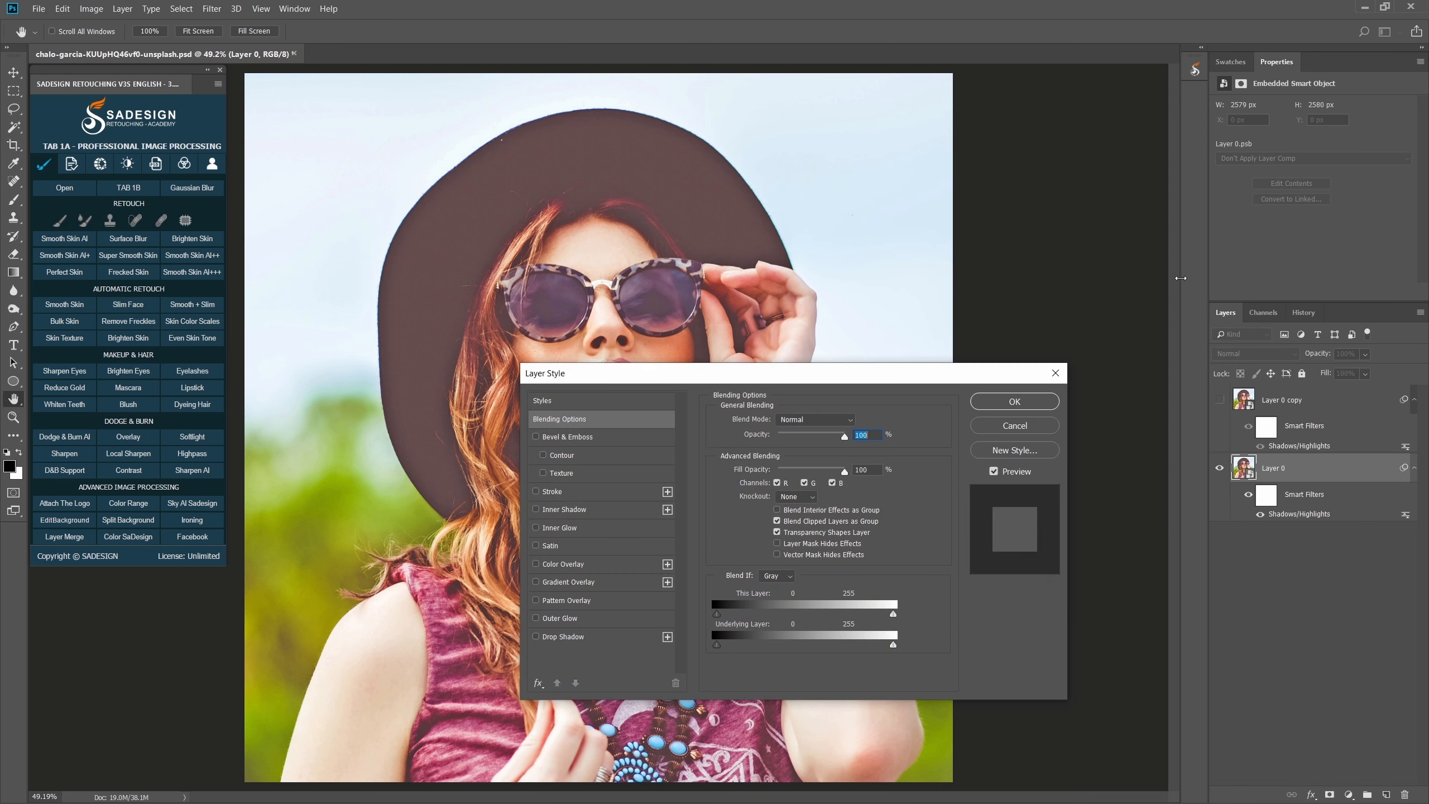
pyautogui.click(554, 492)
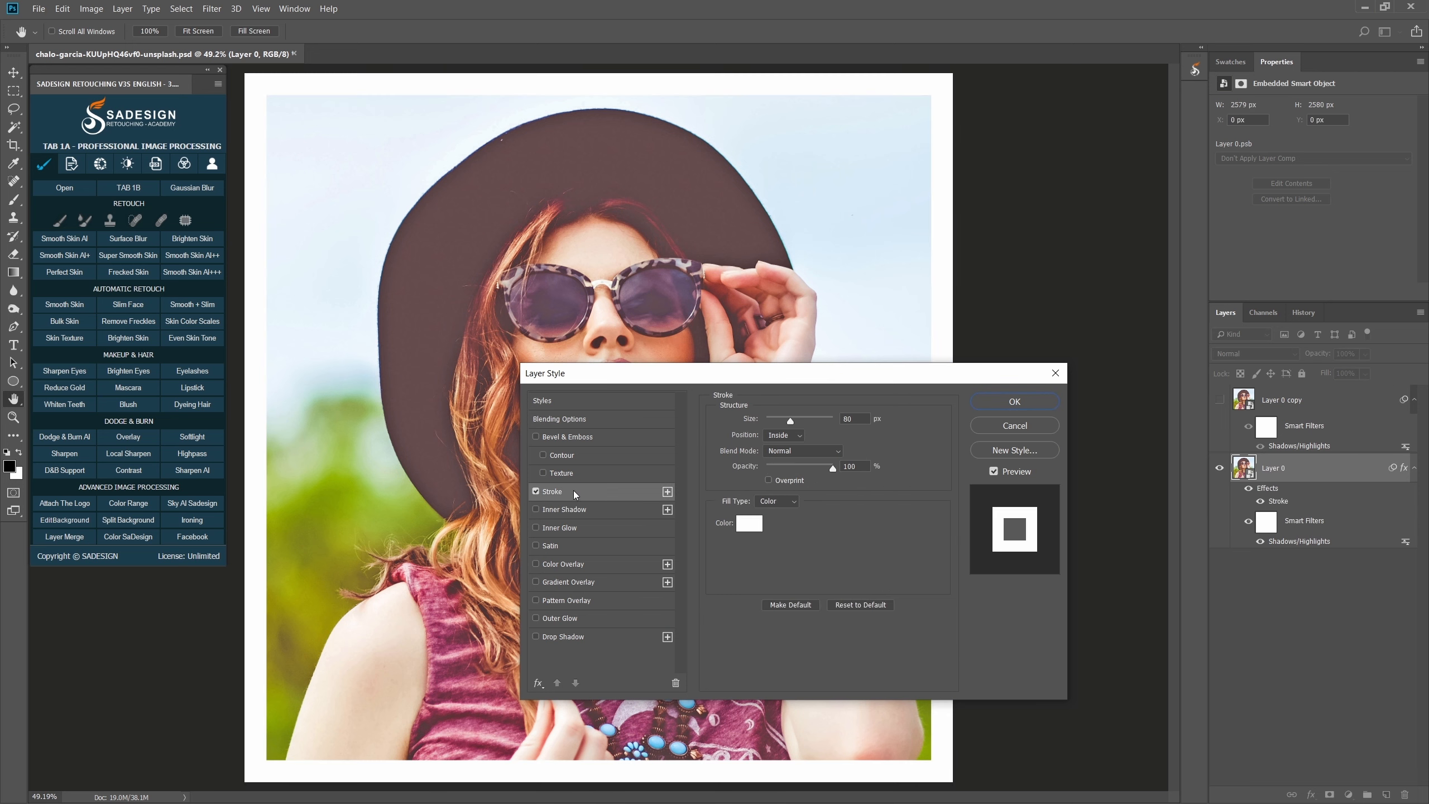
pyautogui.click(790, 435)
pyautogui.click(776, 461)
pyautogui.click(748, 523)
pyautogui.moveTo(700, 460); pyautogui.dragTo(688, 443)
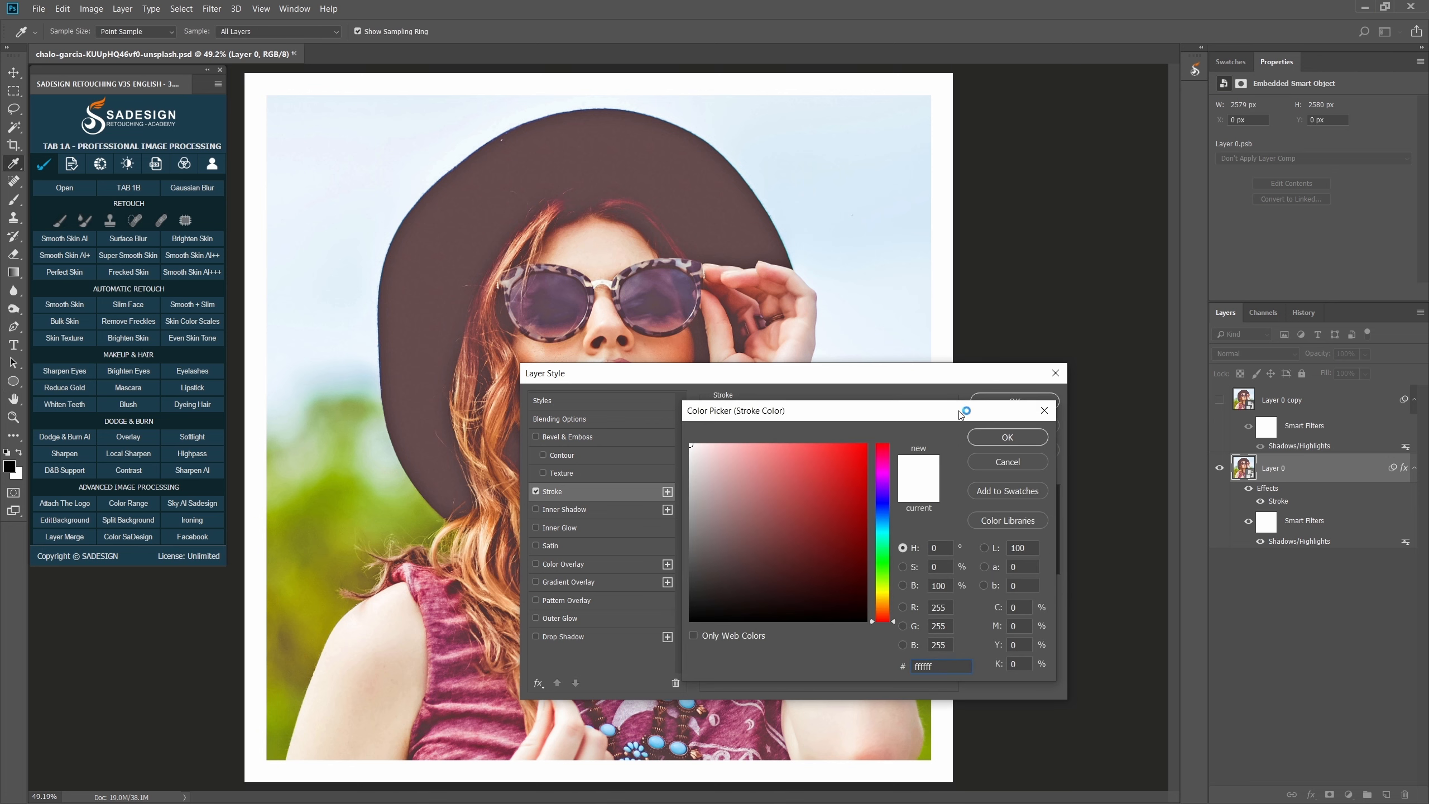
pyautogui.click(999, 443)
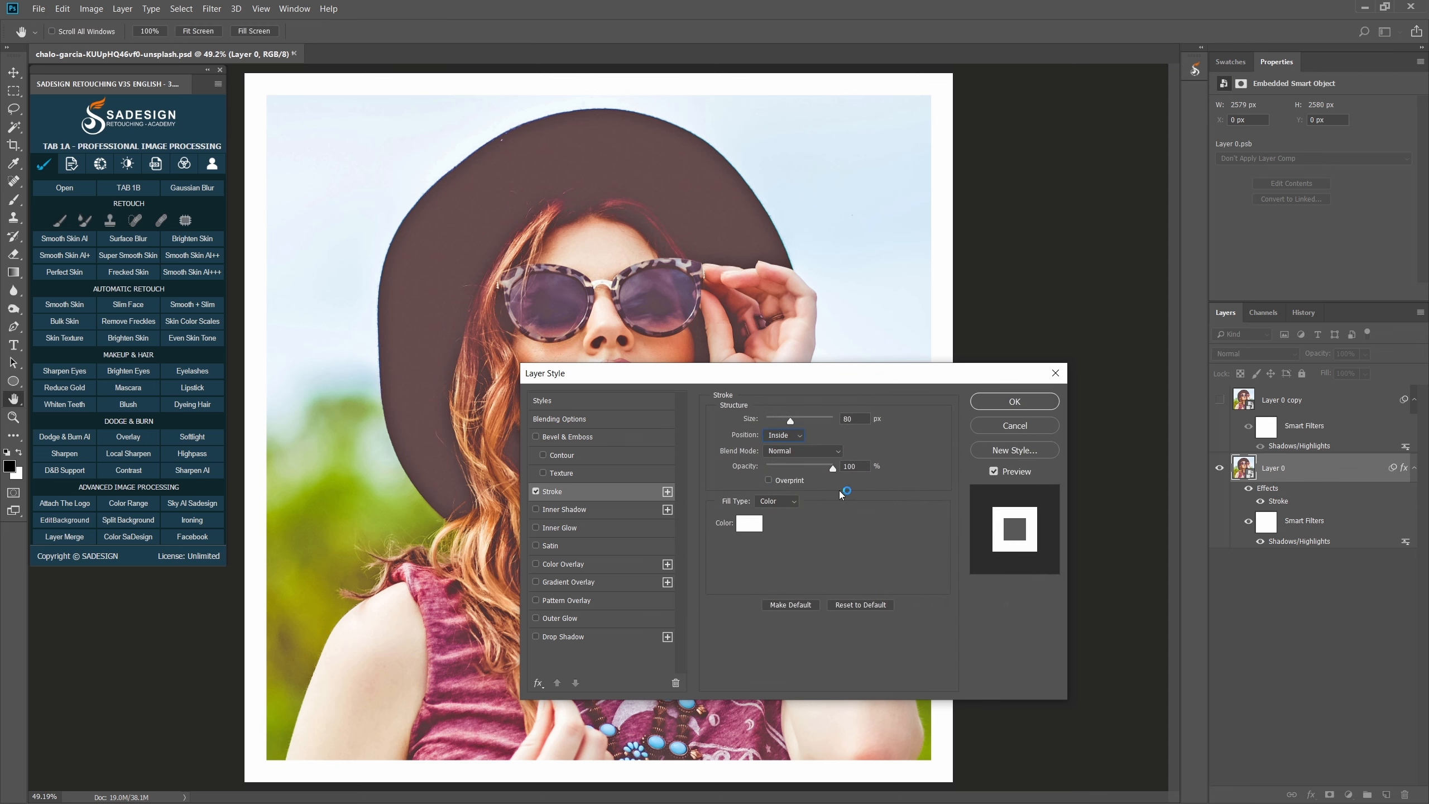
# - Add a black Inner Glow to Layer 0 with Normal blending, 100% opacity, Edge source, 100% choke and 98 px size
pyautogui.click(565, 532)
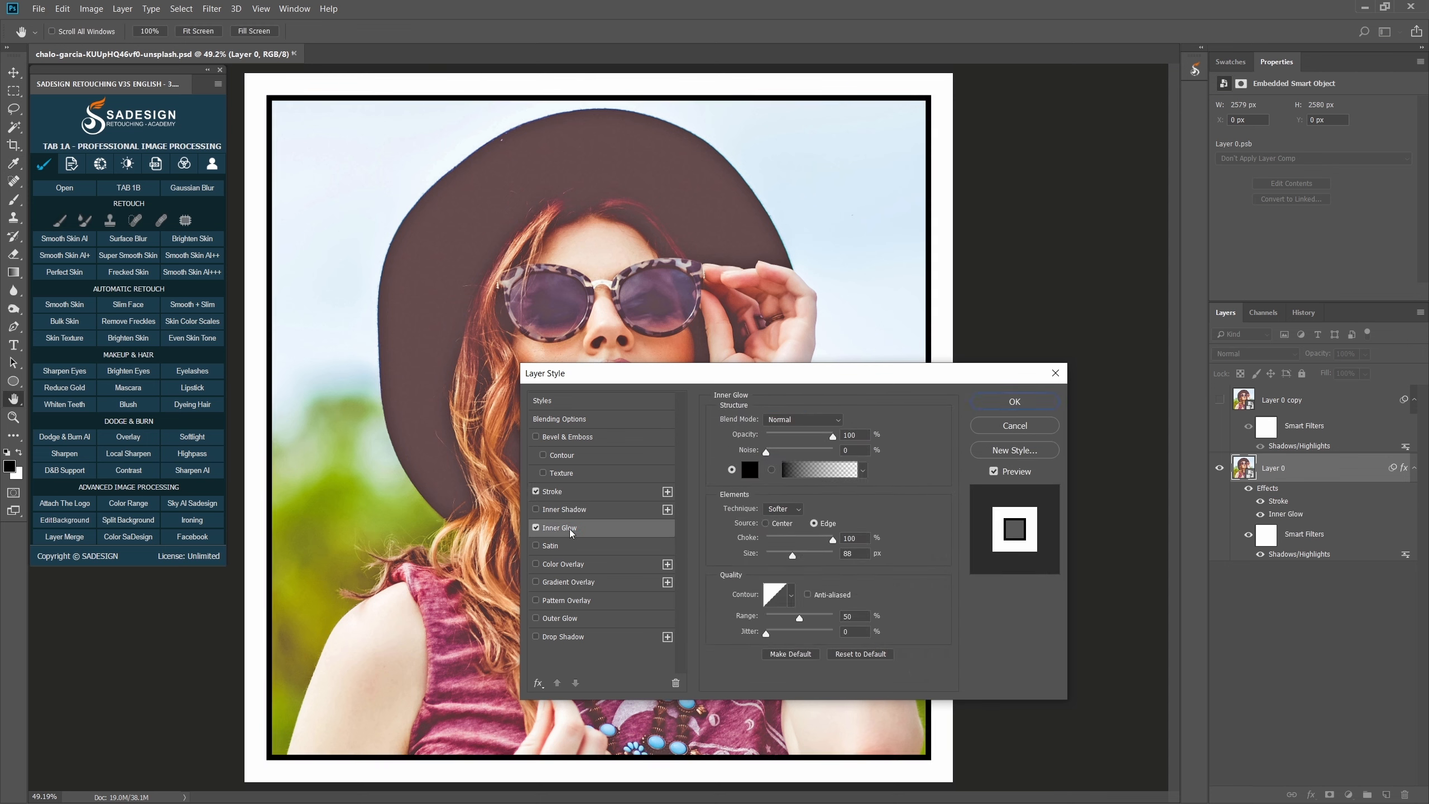
pyautogui.click(750, 469)
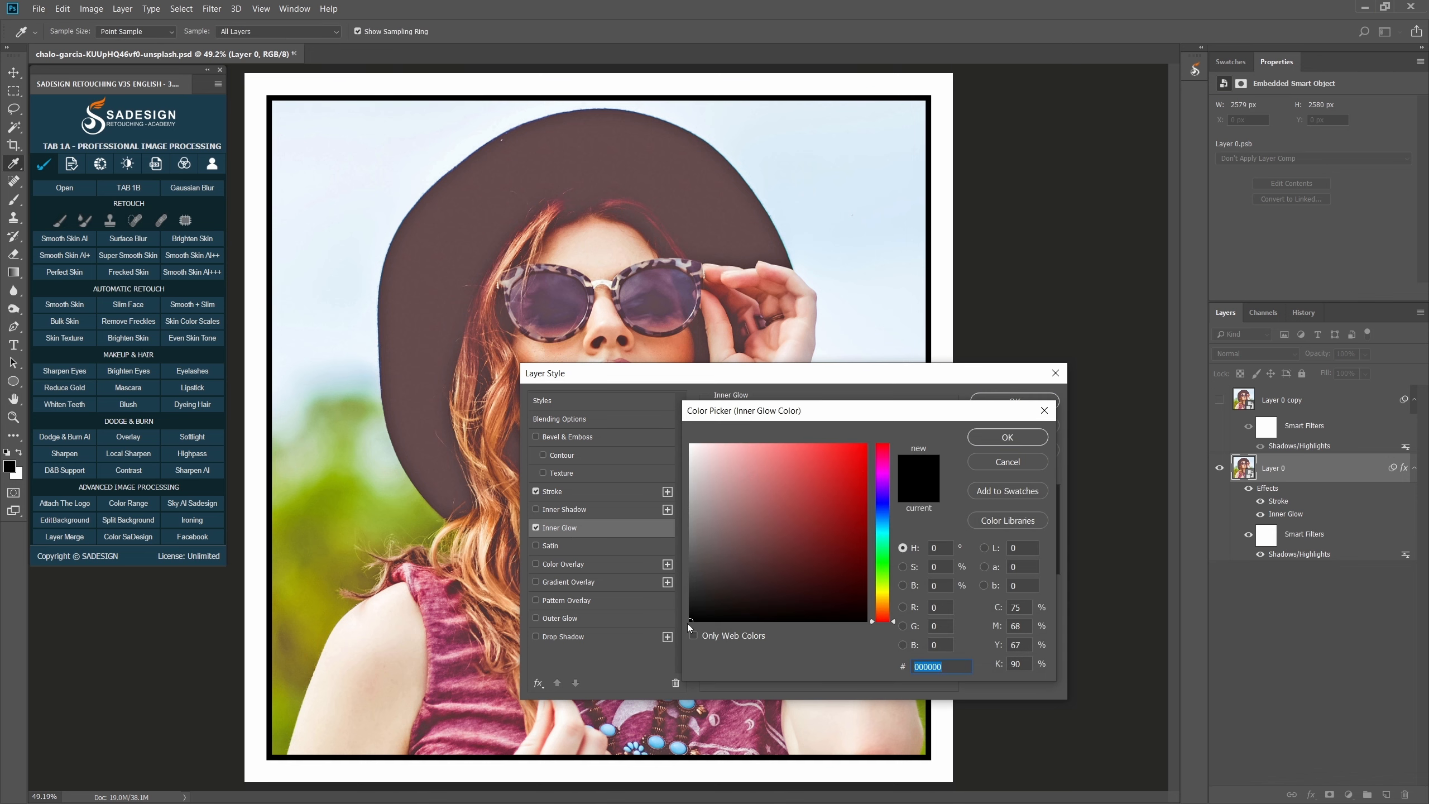
pyautogui.click(1006, 438)
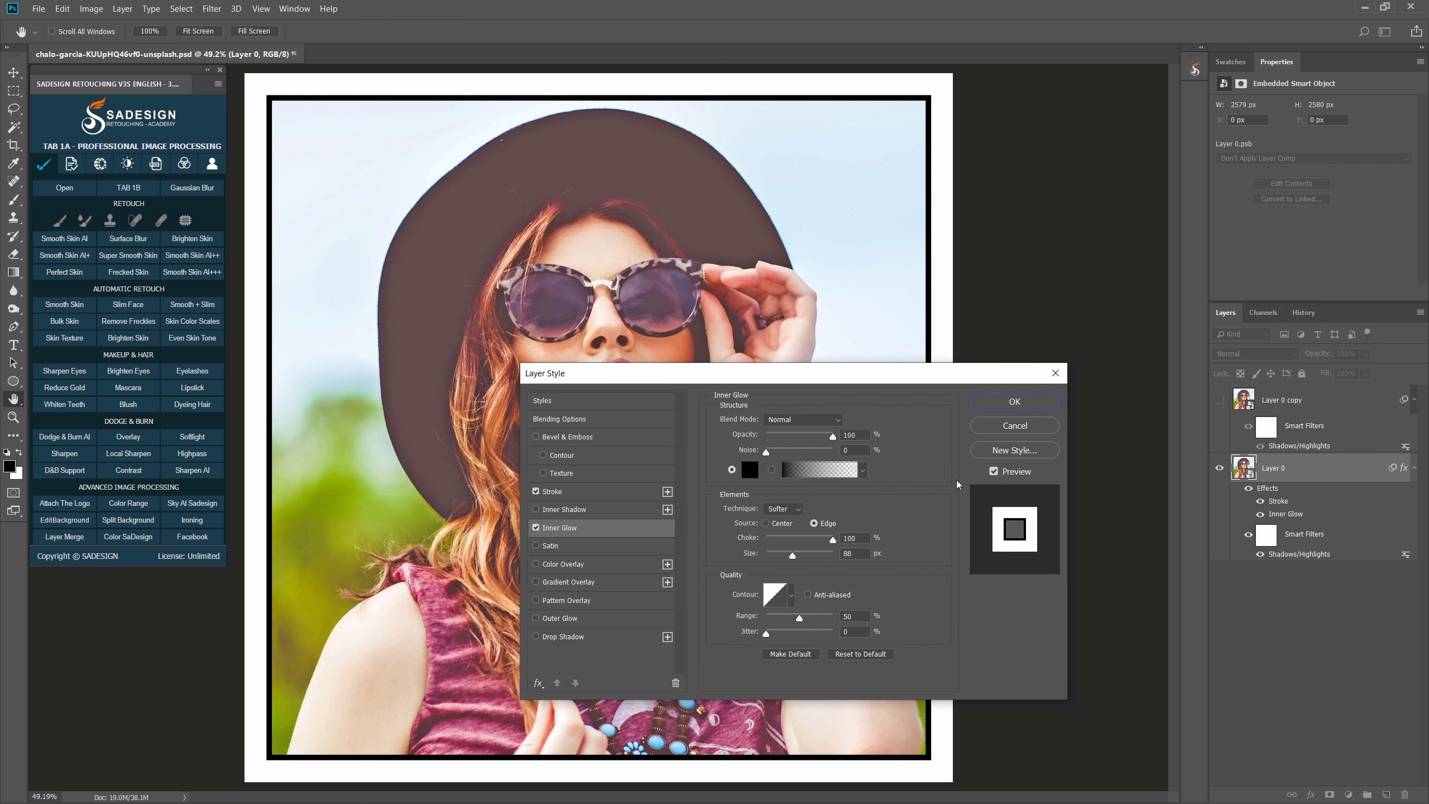
pyautogui.click(994, 472)
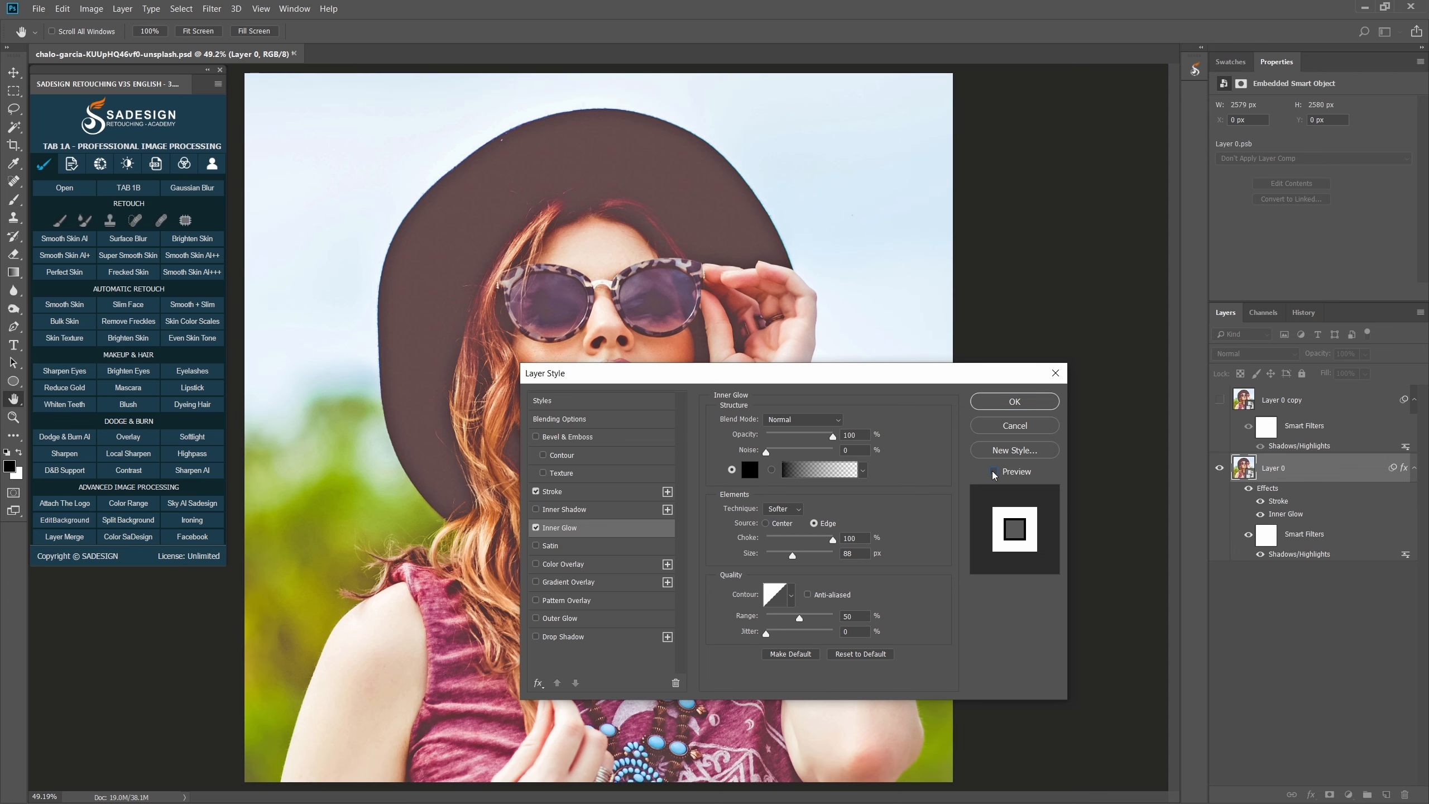
pyautogui.click(994, 471)
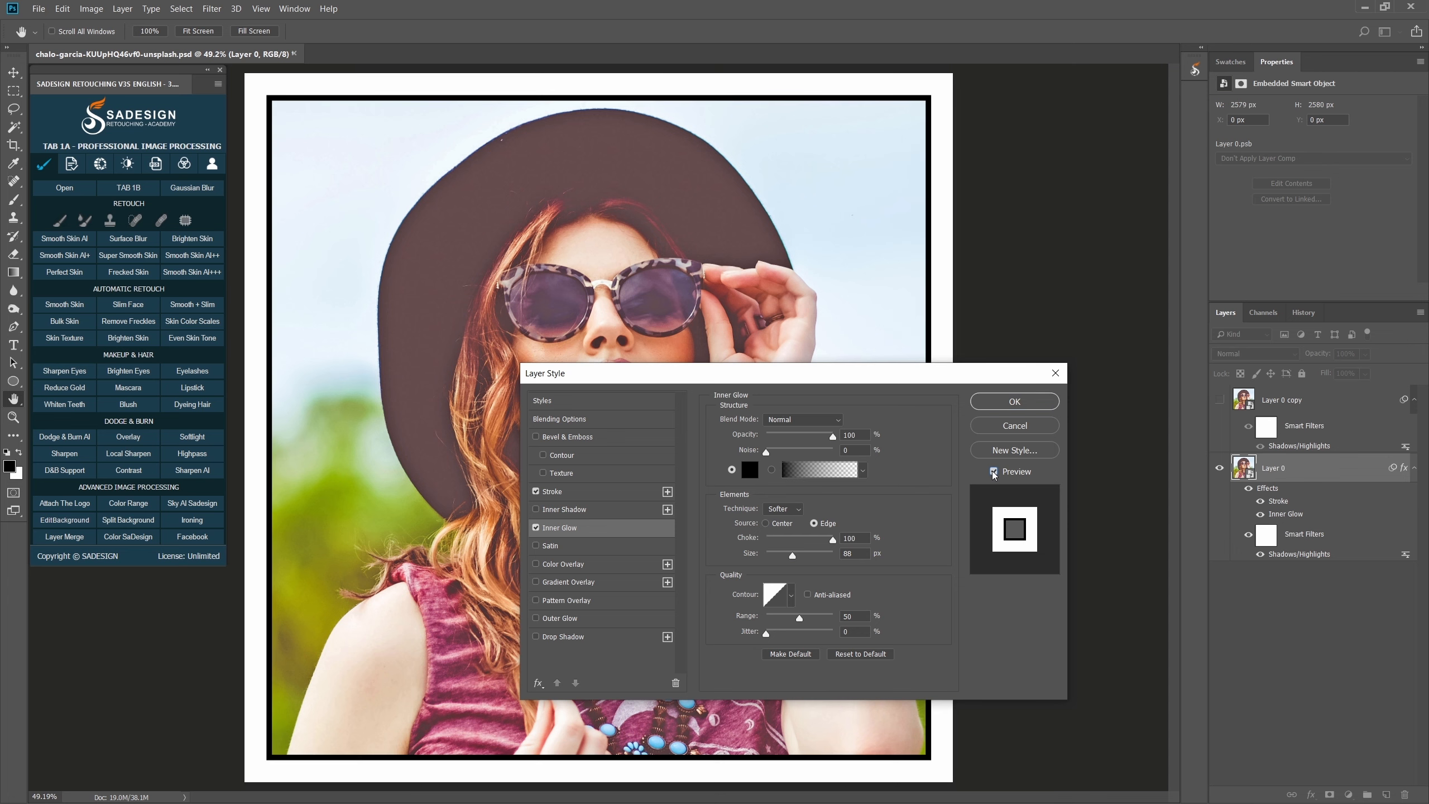
pyautogui.click(1014, 401)
pyautogui.press('c')
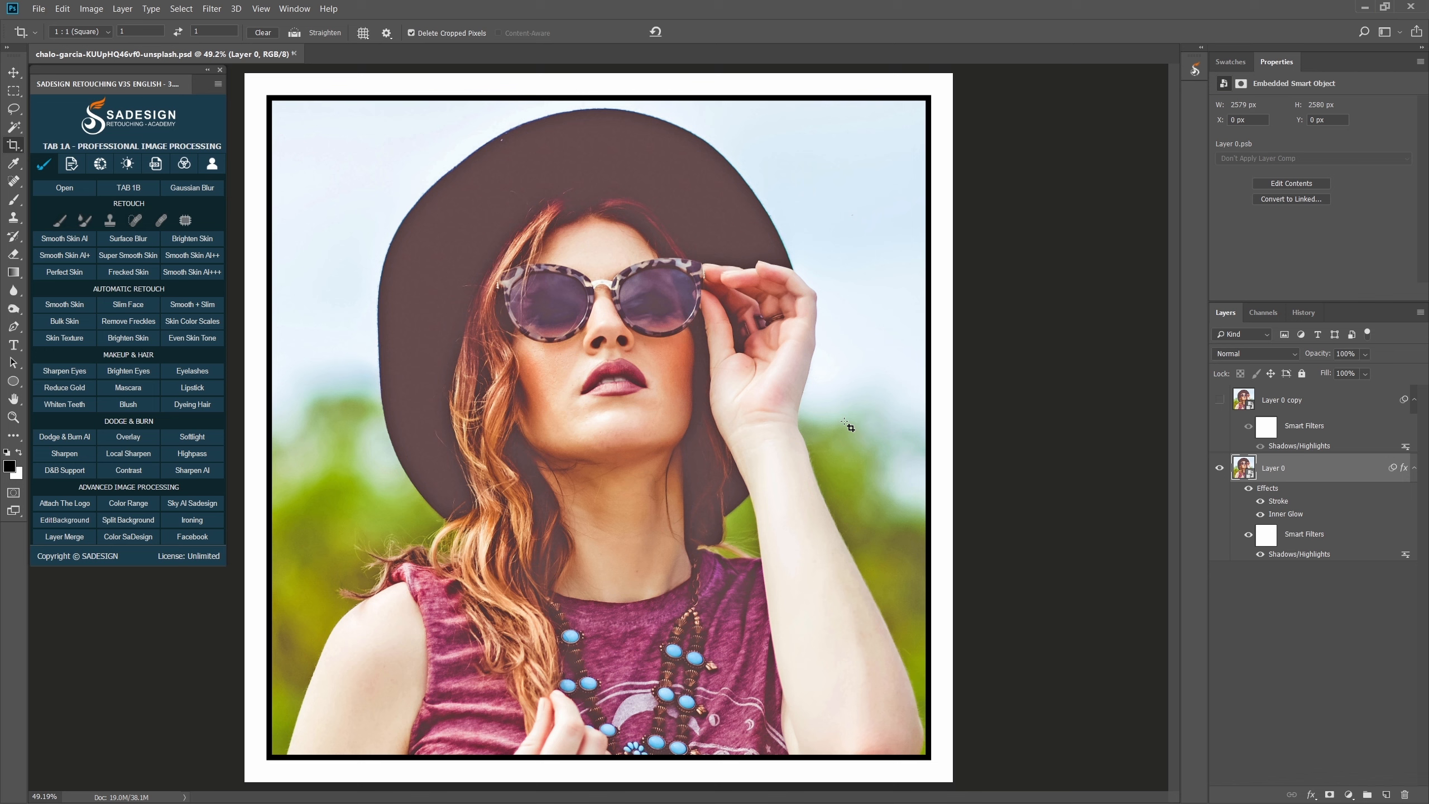
# - Apply the Poster Edges artistic filter to Layer 0 with edge thickness 2, edge intensity 1 and posterization 2
pyautogui.click(213, 8)
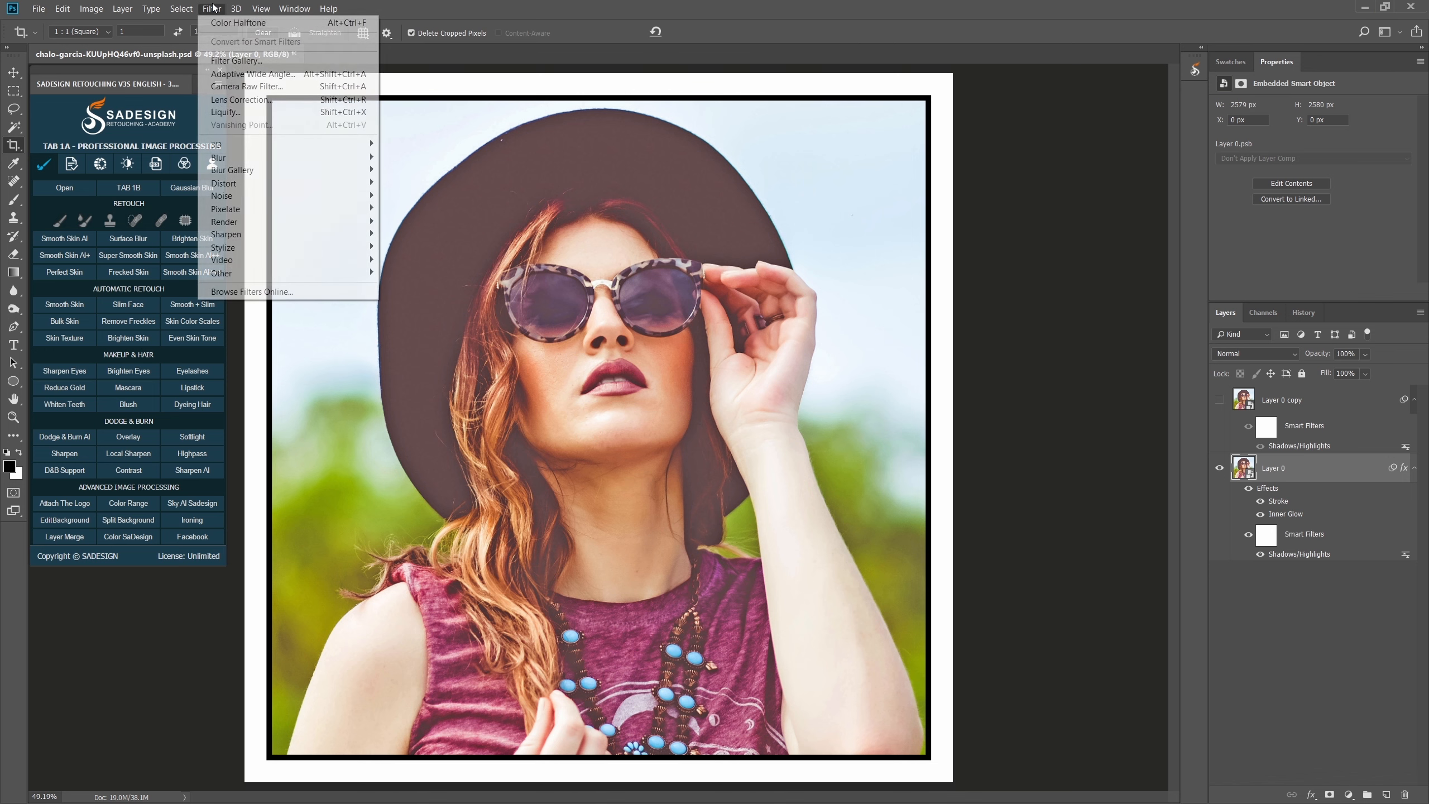
pyautogui.click(295, 63)
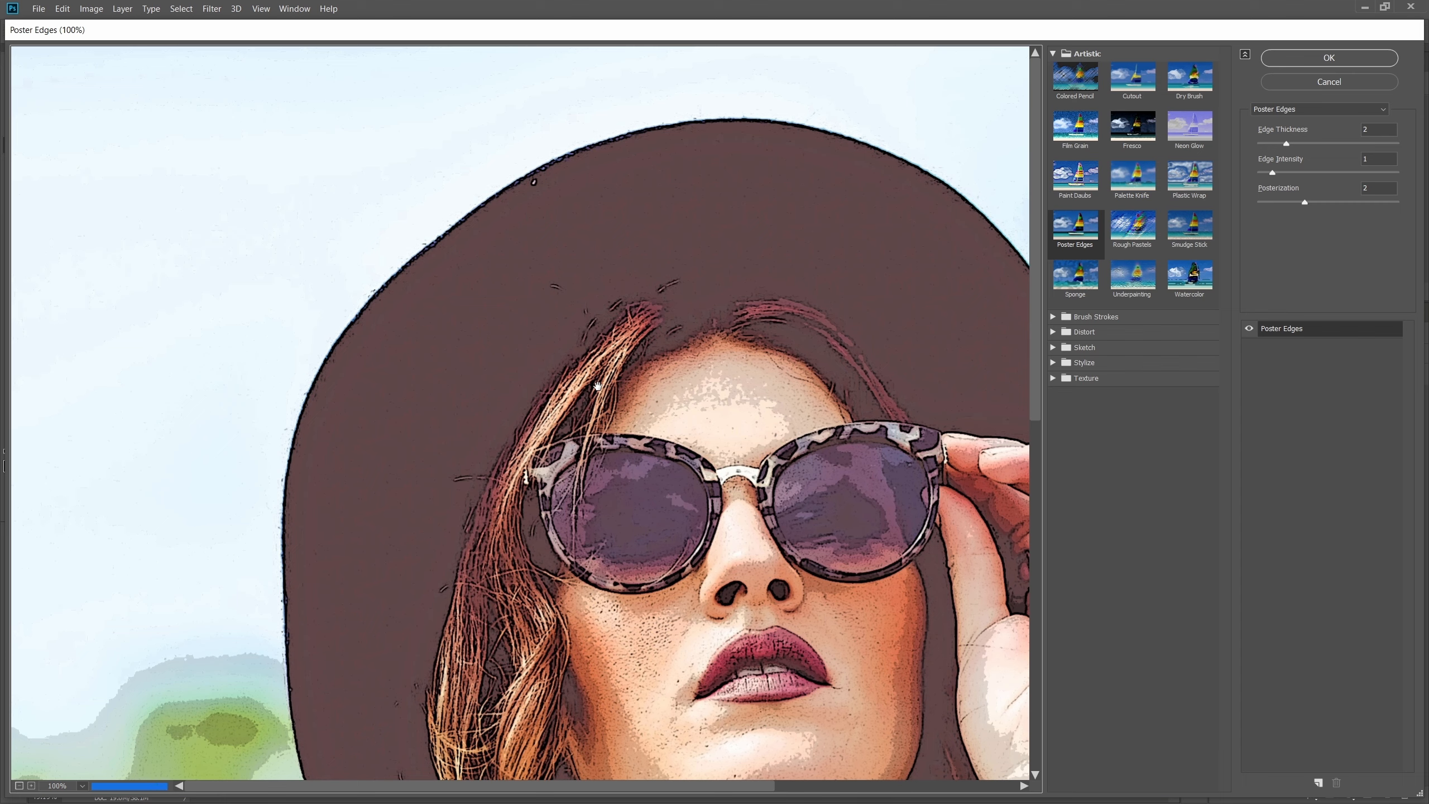
pyautogui.hotkey('ctrl', '-')
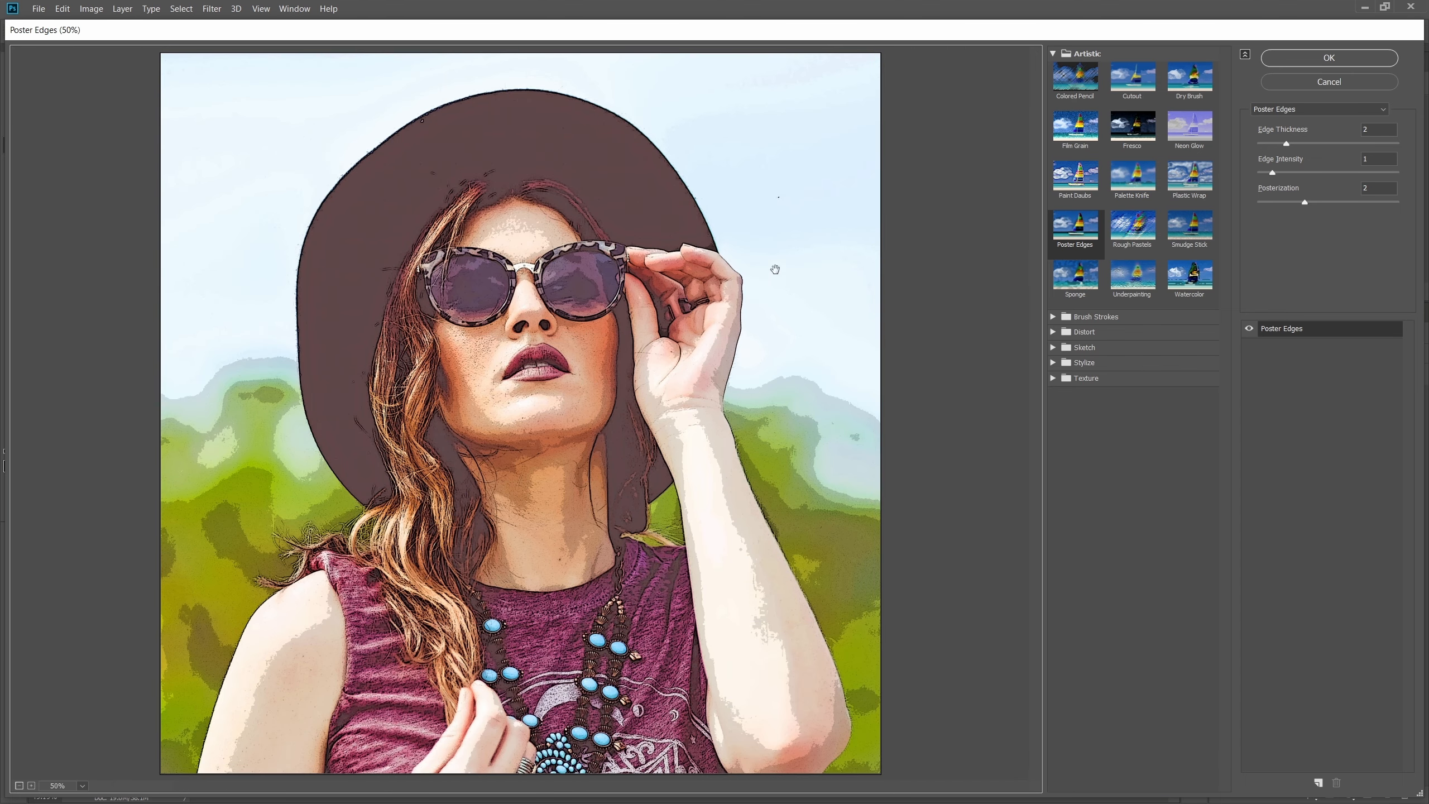
pyautogui.click(1080, 60)
pyautogui.click(1077, 58)
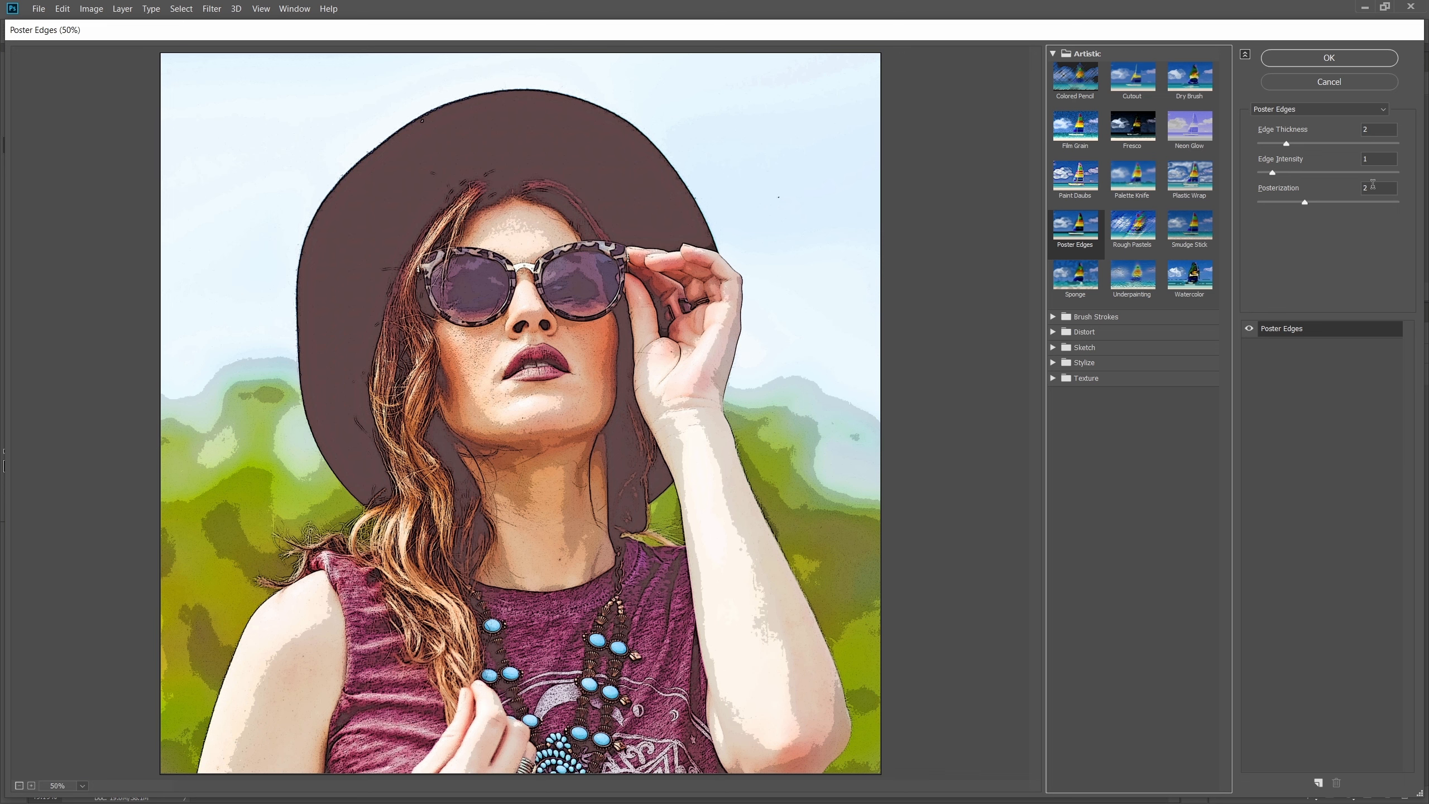
pyautogui.click(1309, 58)
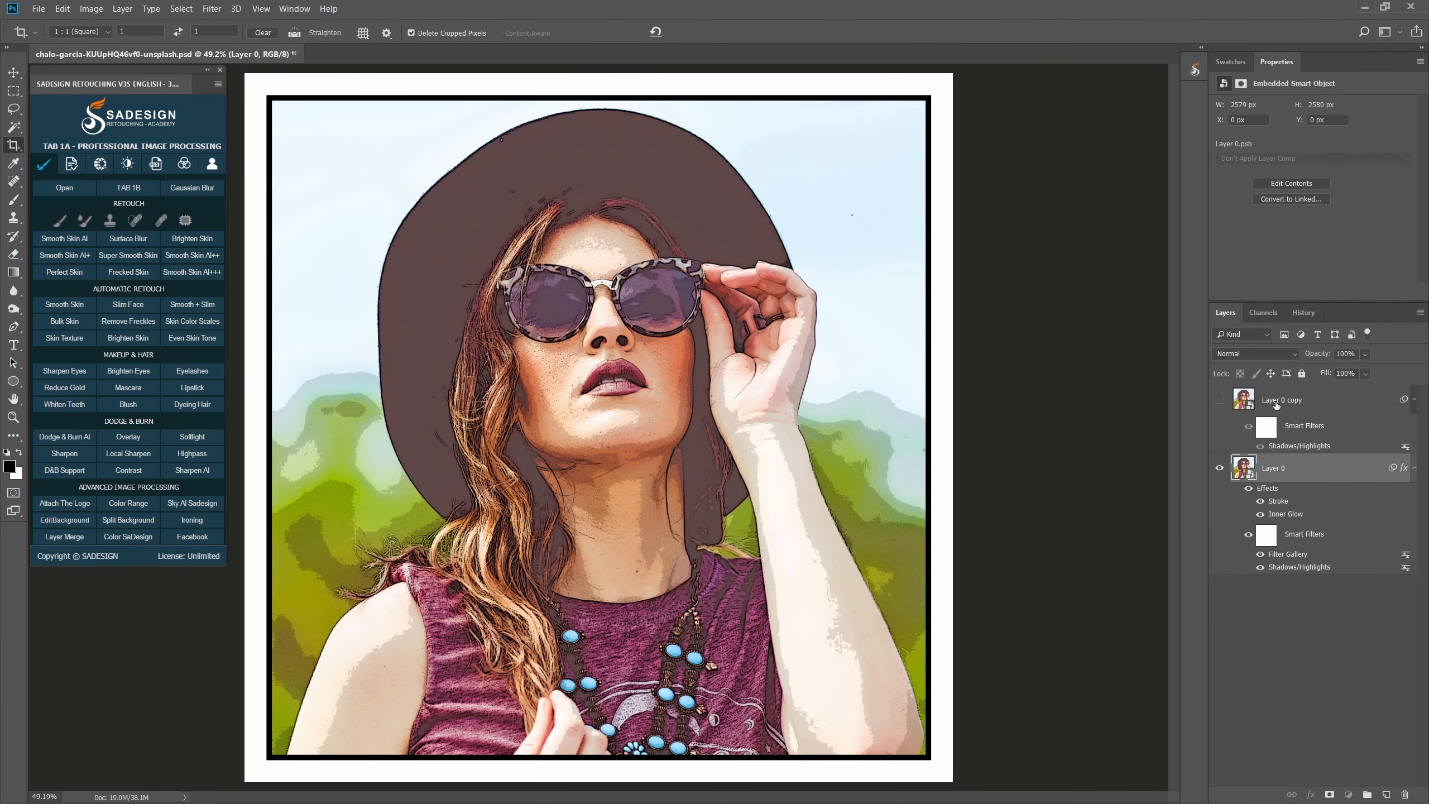
# - Show Layer 0 copy and apply Color Halftone with an 11-pixel maximum radius and channel angles 108, 162, 90 and 45
pyautogui.click(1228, 402)
pyautogui.click(1219, 400)
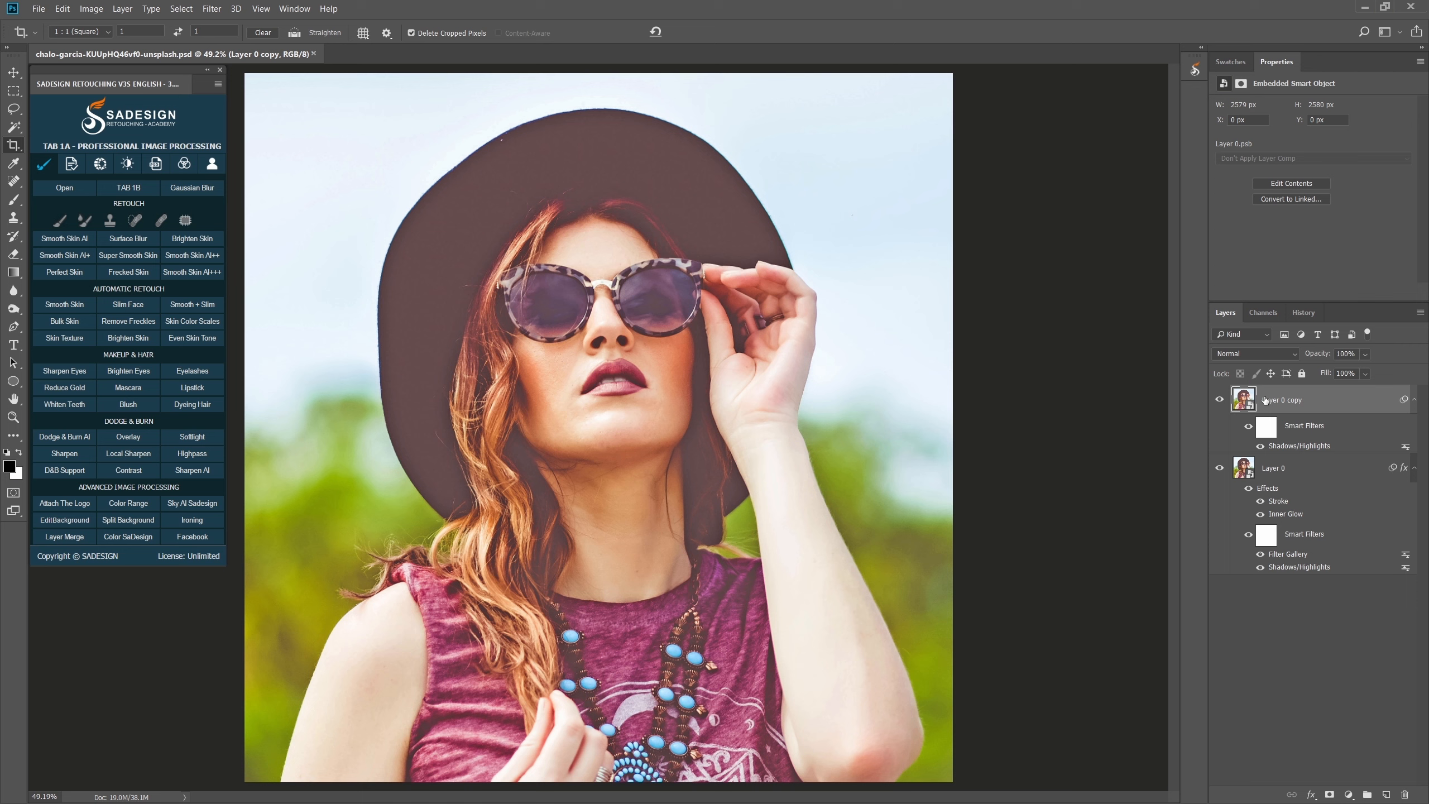
pyautogui.click(211, 8)
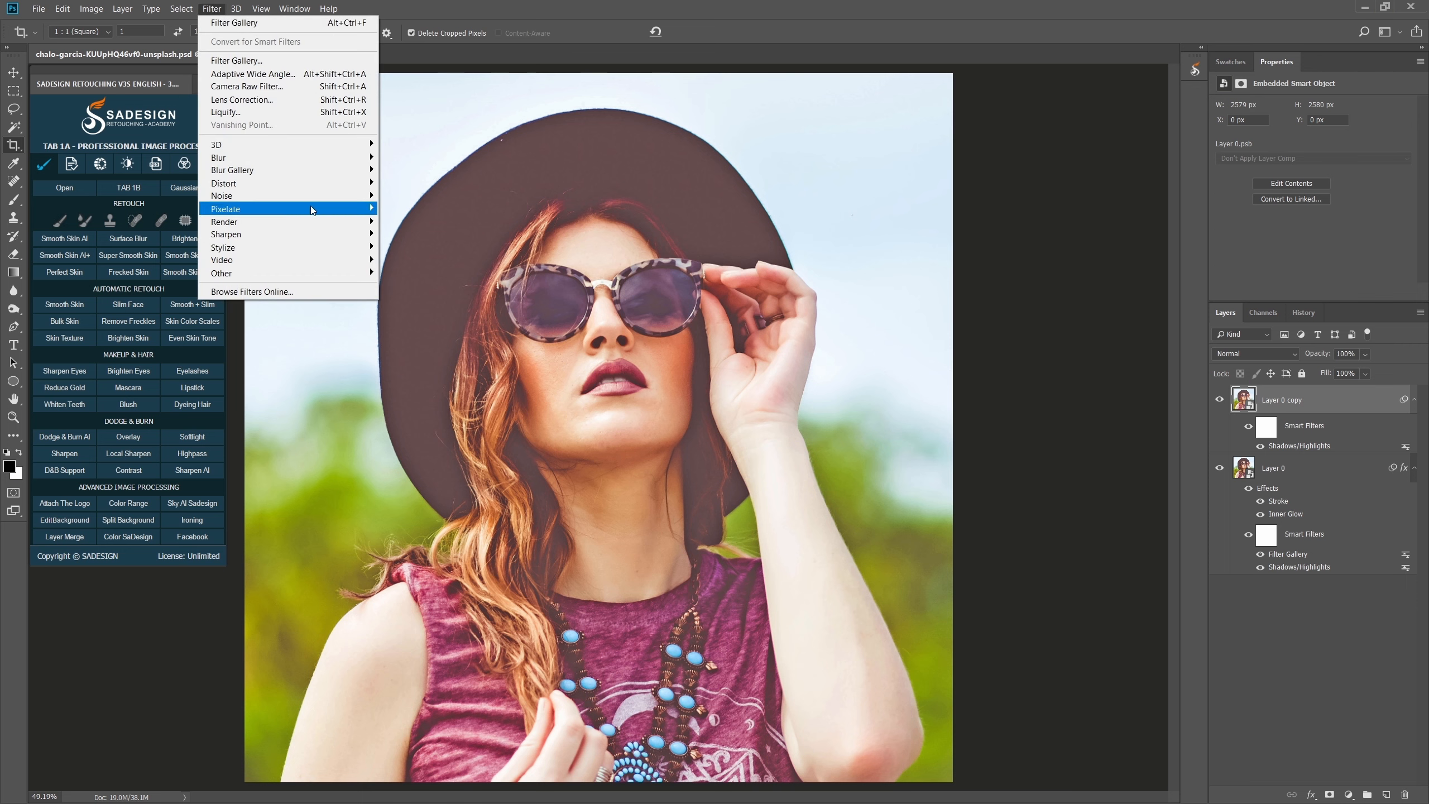
pyautogui.moveTo(311, 207)
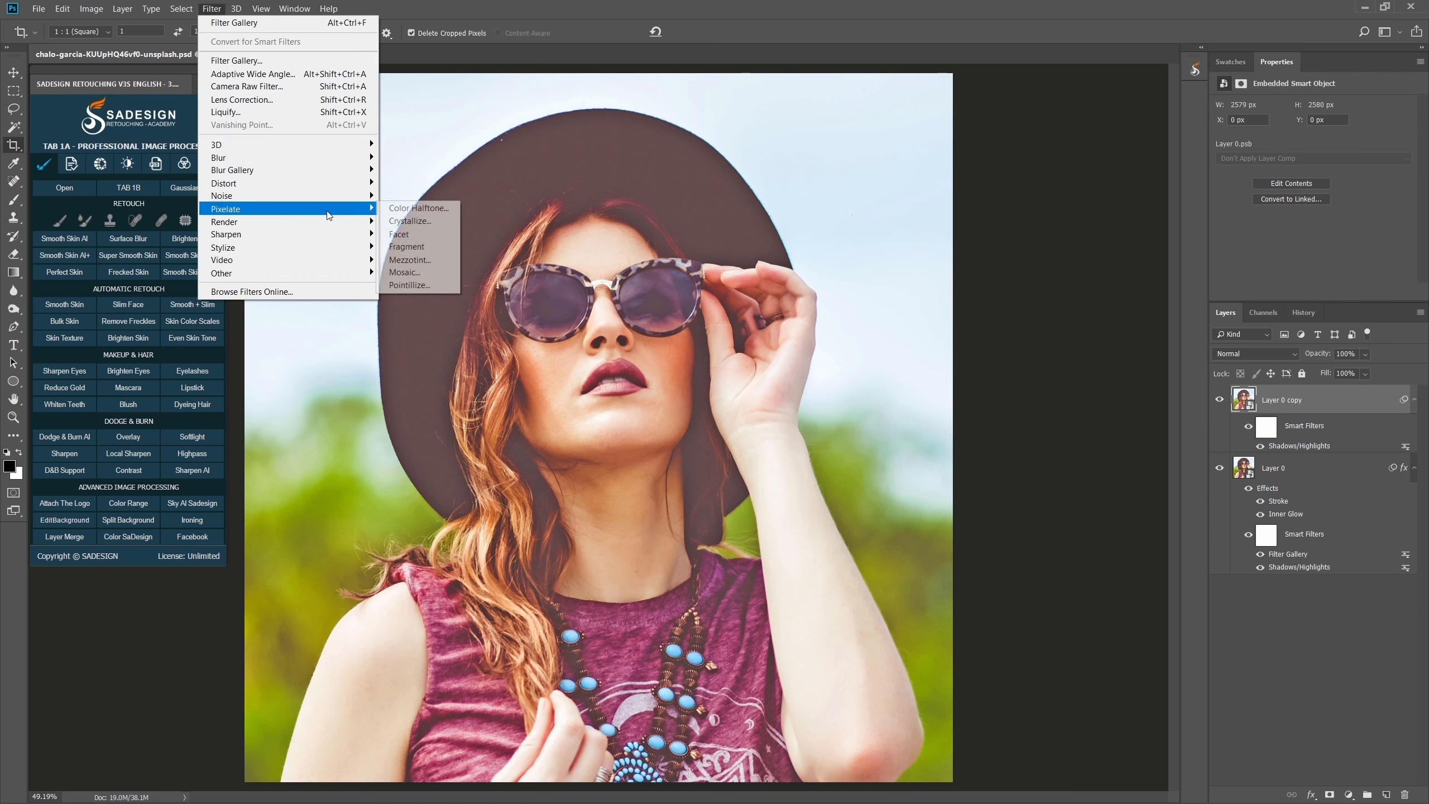
pyautogui.click(448, 213)
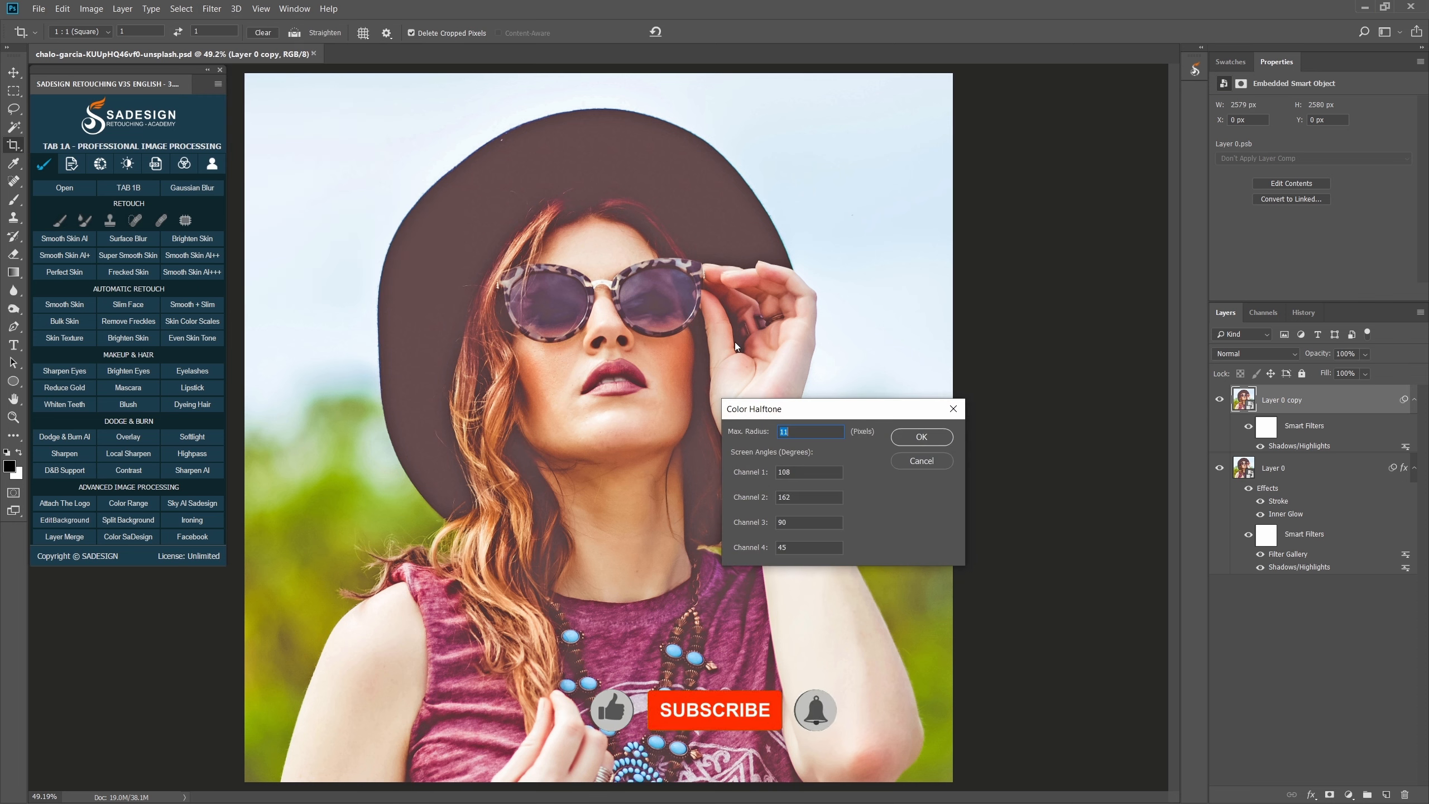
pyautogui.click(808, 471)
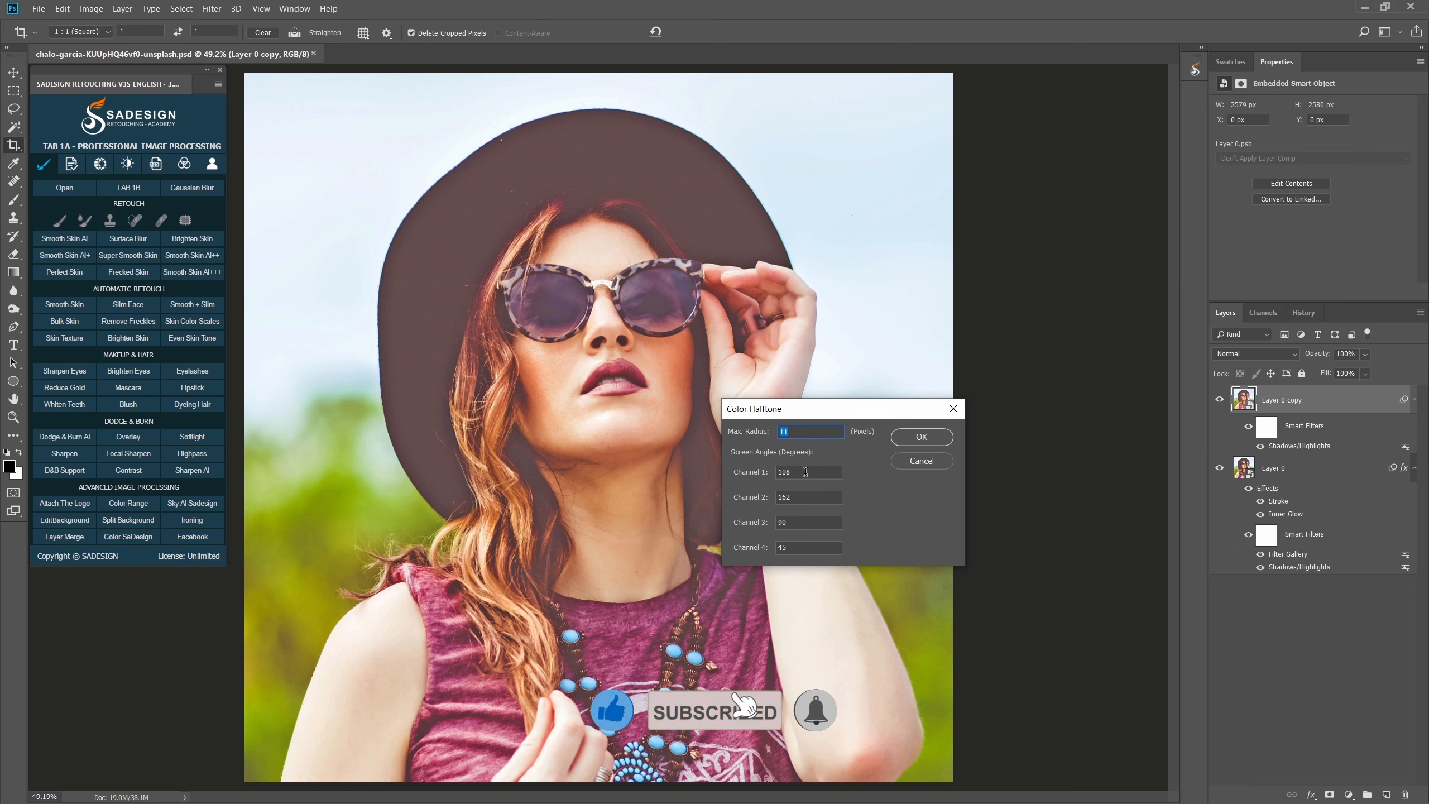
pyautogui.click(808, 497)
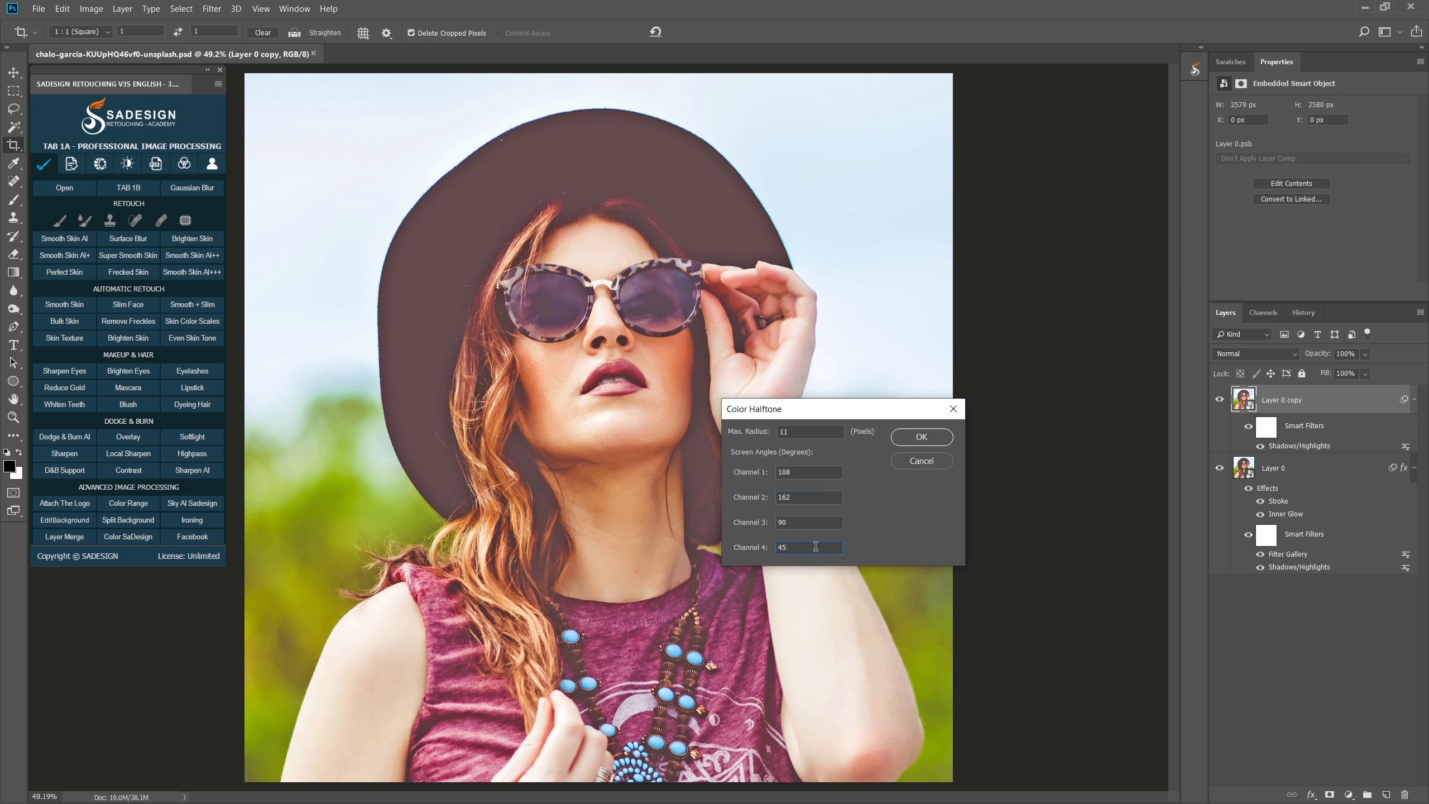
pyautogui.click(923, 437)
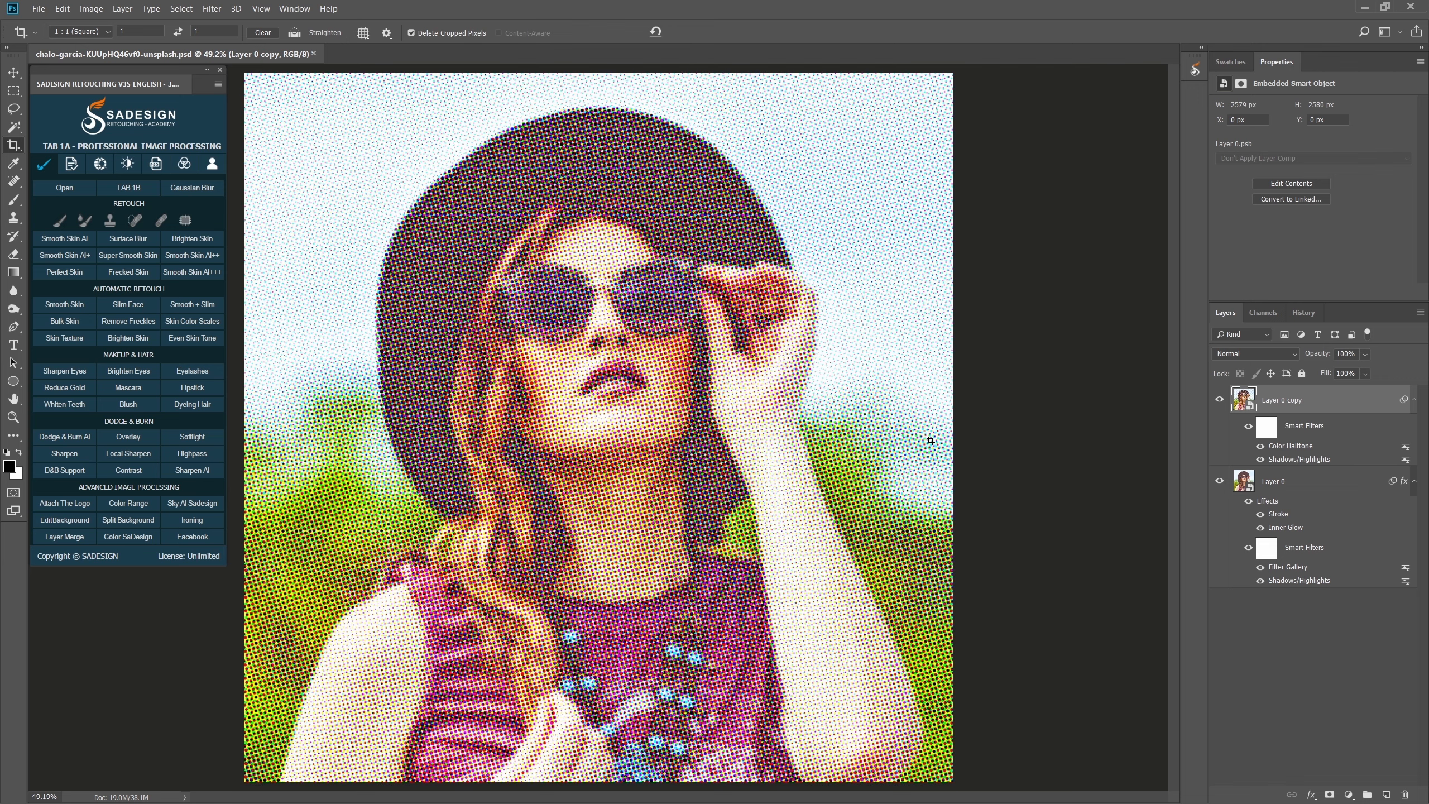
# - Set the blend mode of Layer 0 copy to Soft Light
pyautogui.click(1242, 355)
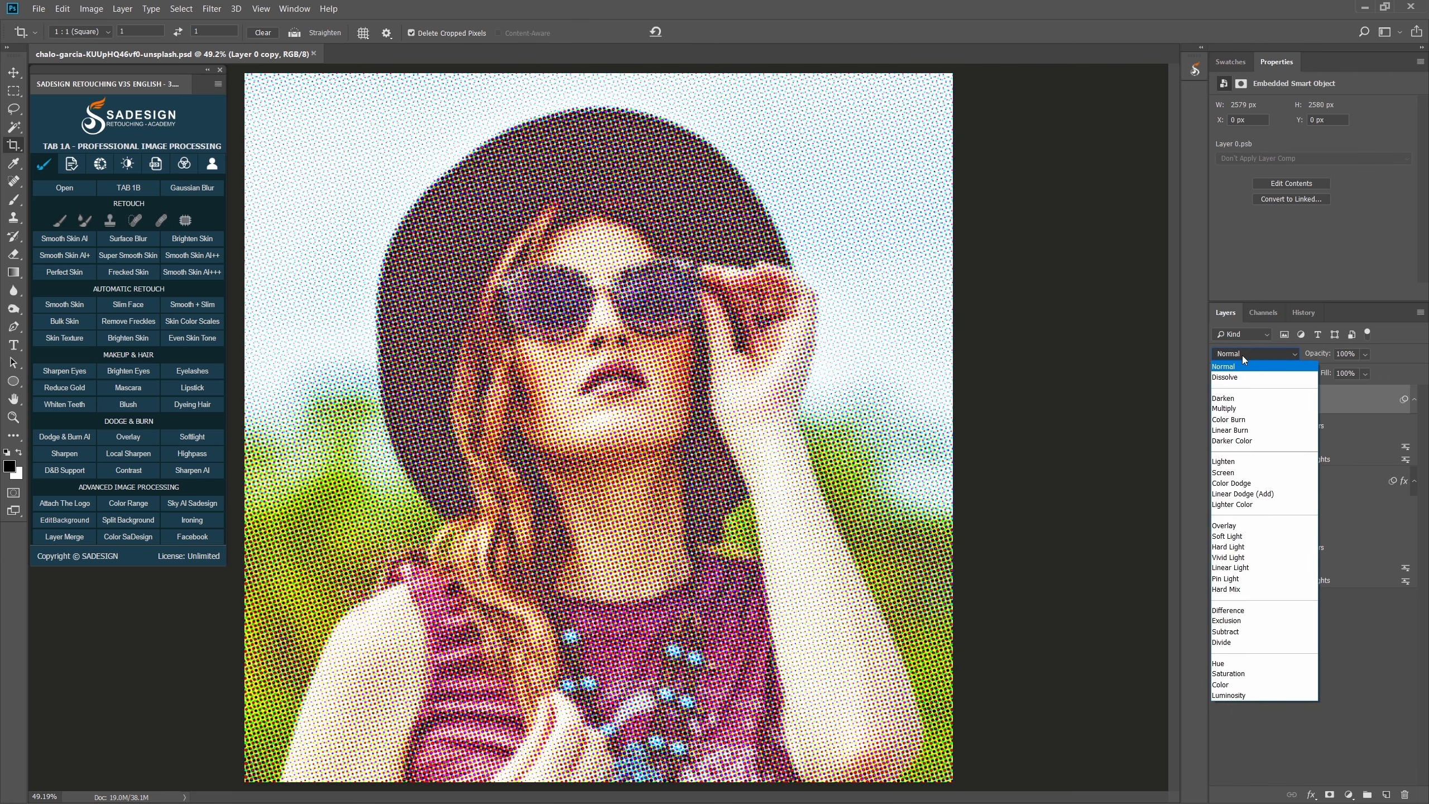
pyautogui.click(1272, 537)
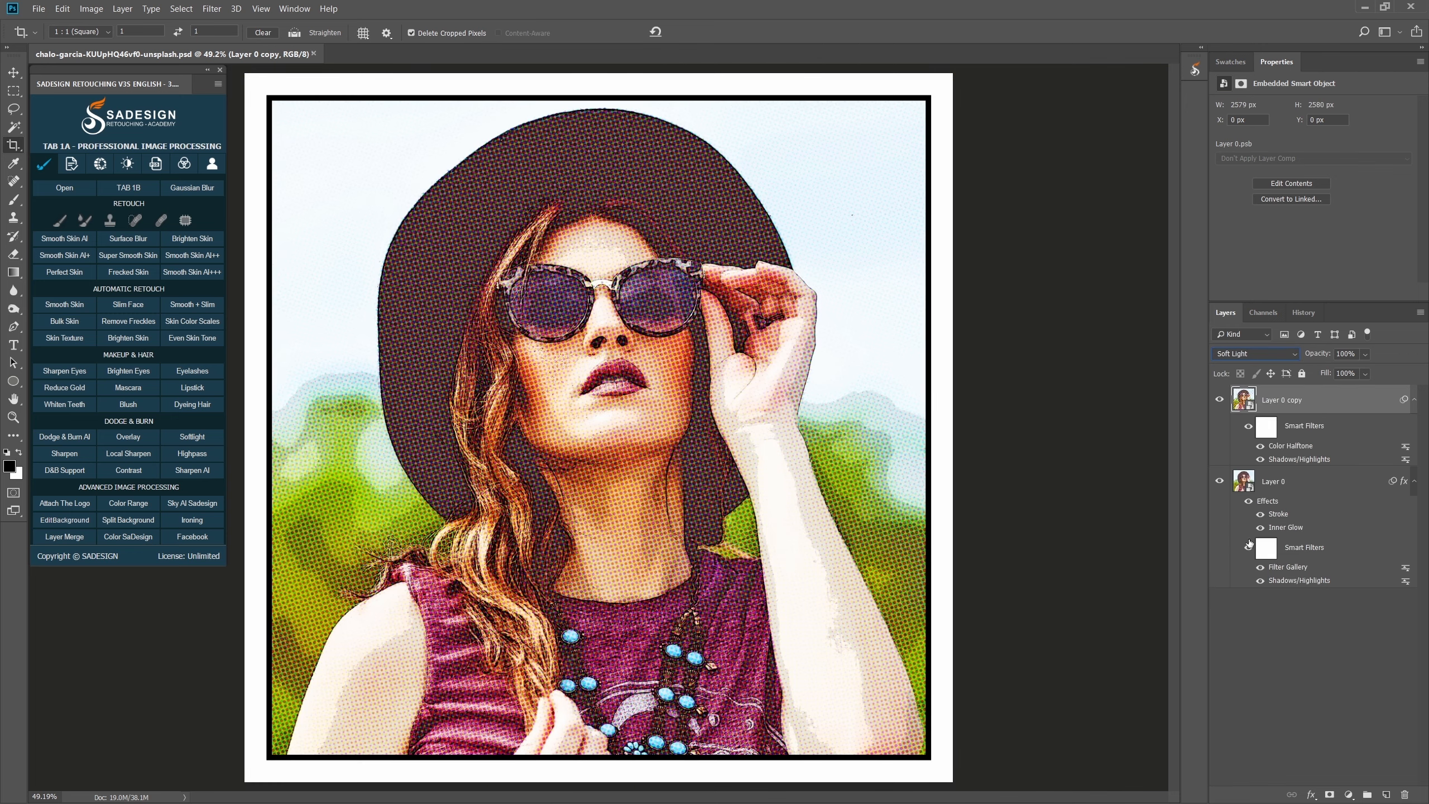
# - Add a Vibrance adjustment layer above Layer 0 copy with vibrance +44, and compare the image with and without it
pyautogui.click(1350, 796)
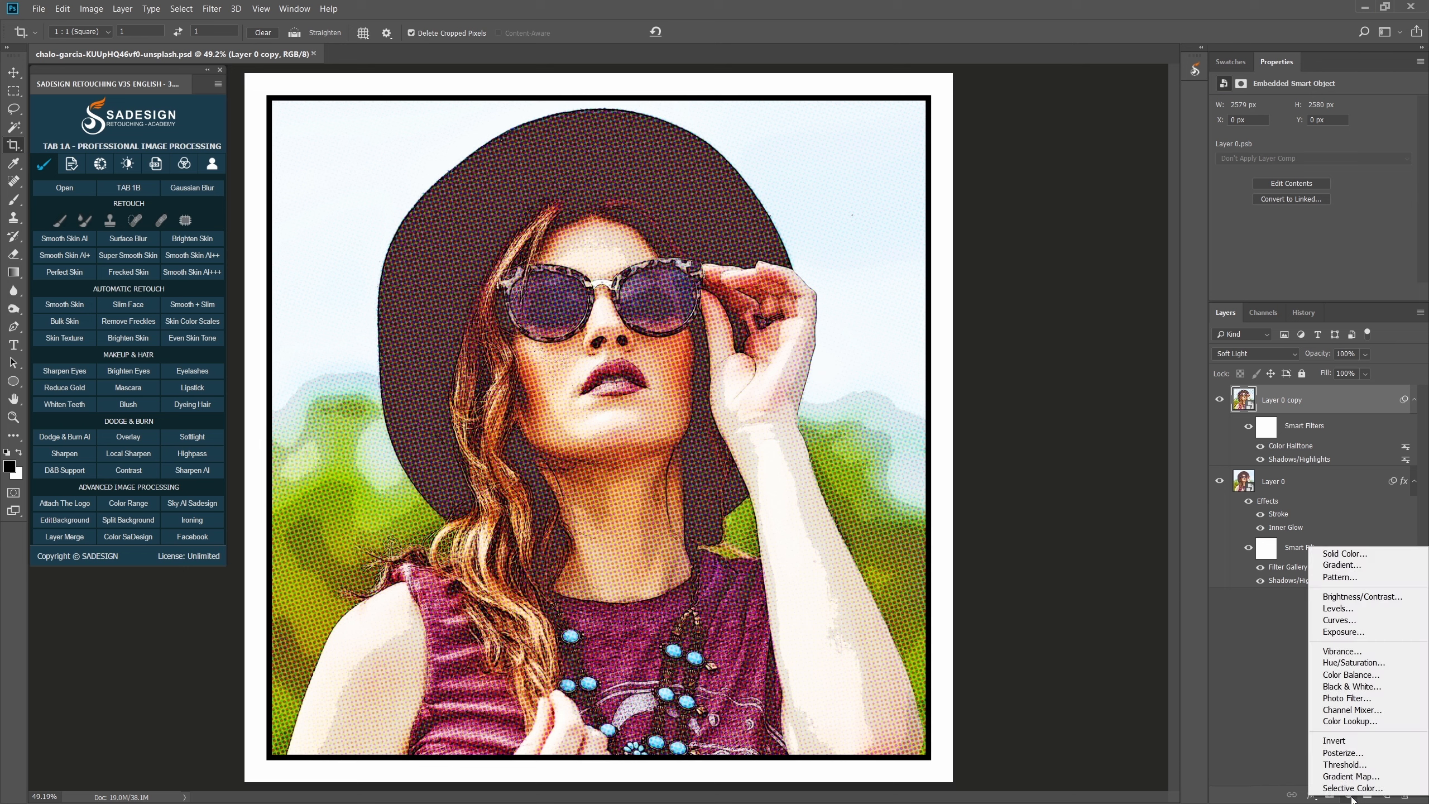
pyautogui.click(1382, 652)
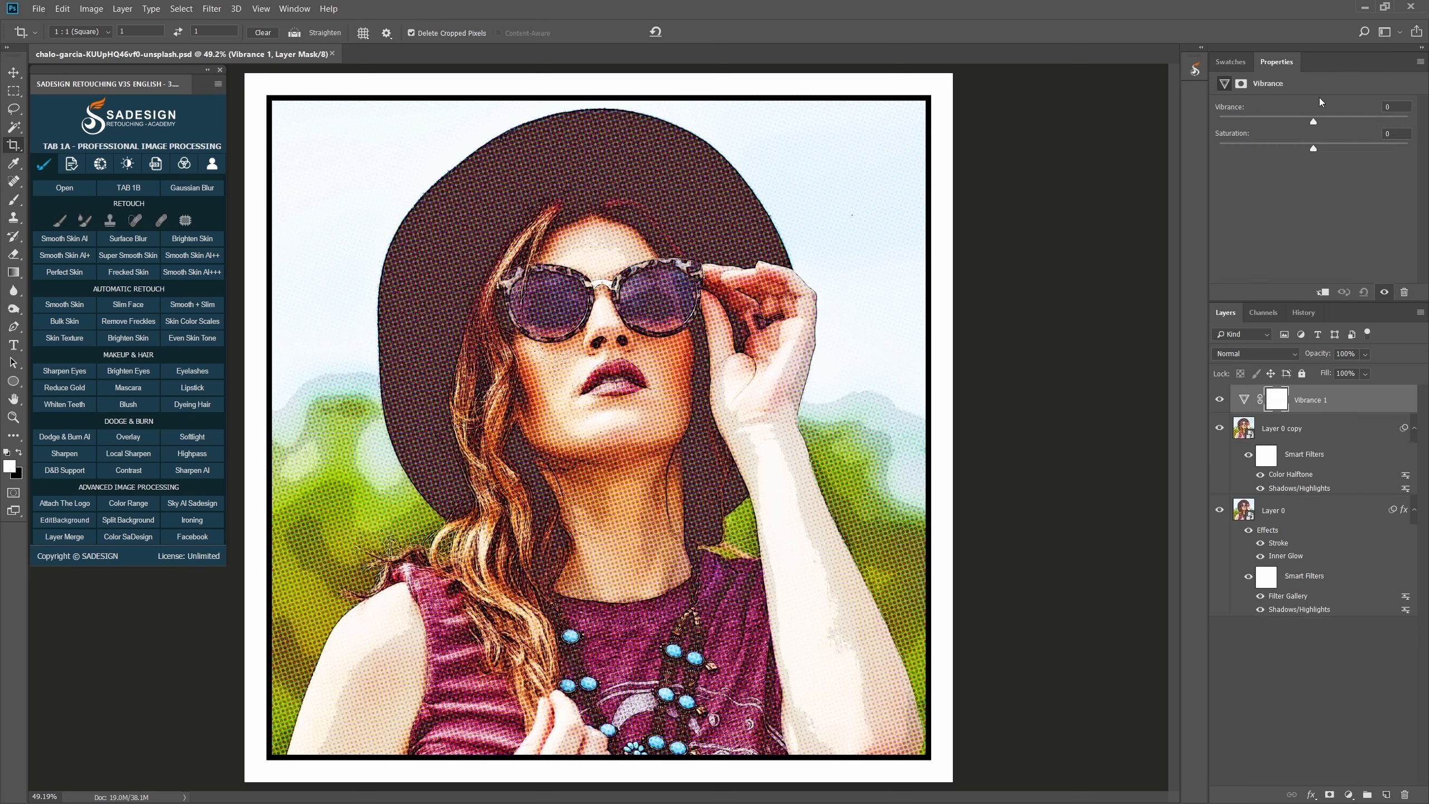
pyautogui.moveTo(1313, 120); pyautogui.dragTo(1355, 119)
pyautogui.click(1220, 400)
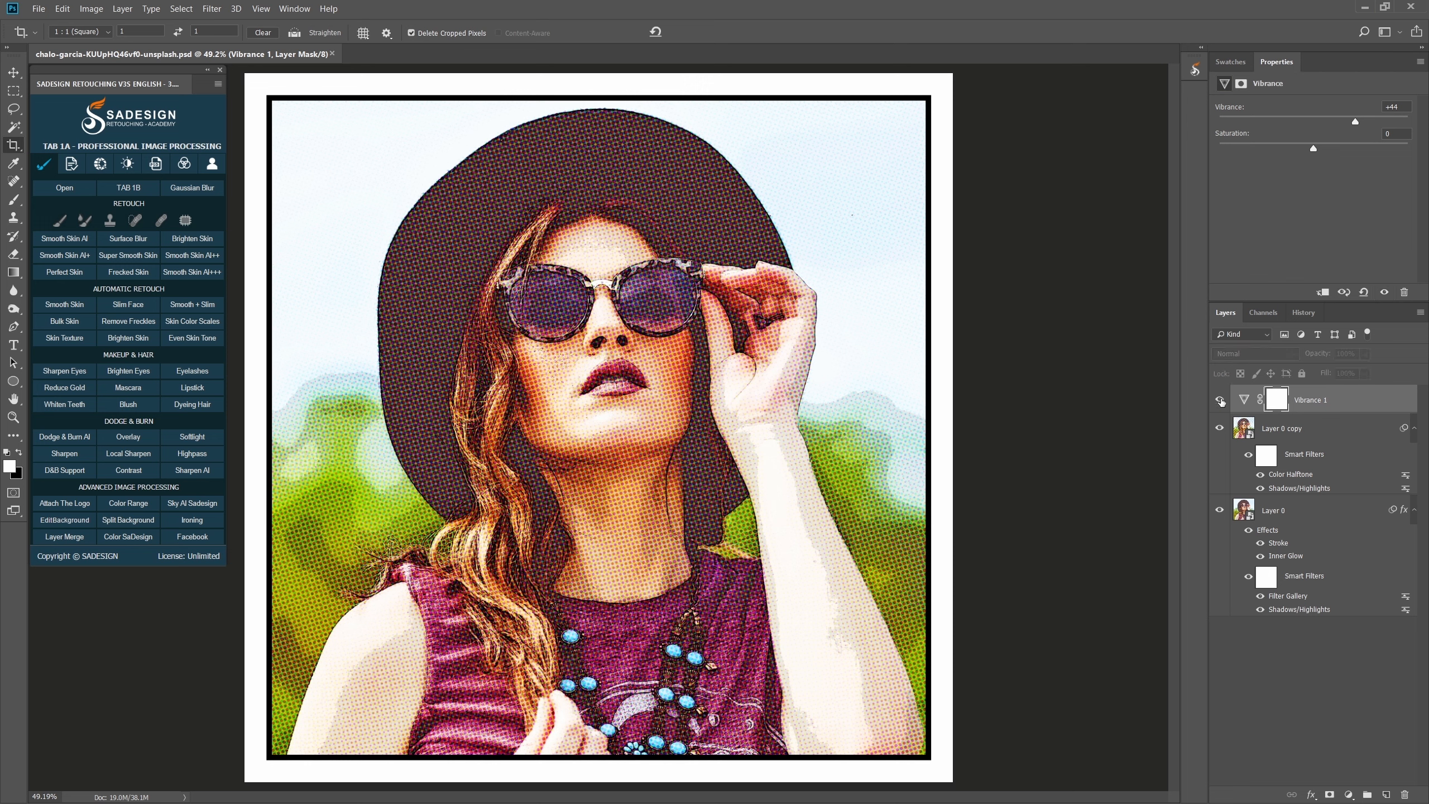
pyautogui.click(1220, 400)
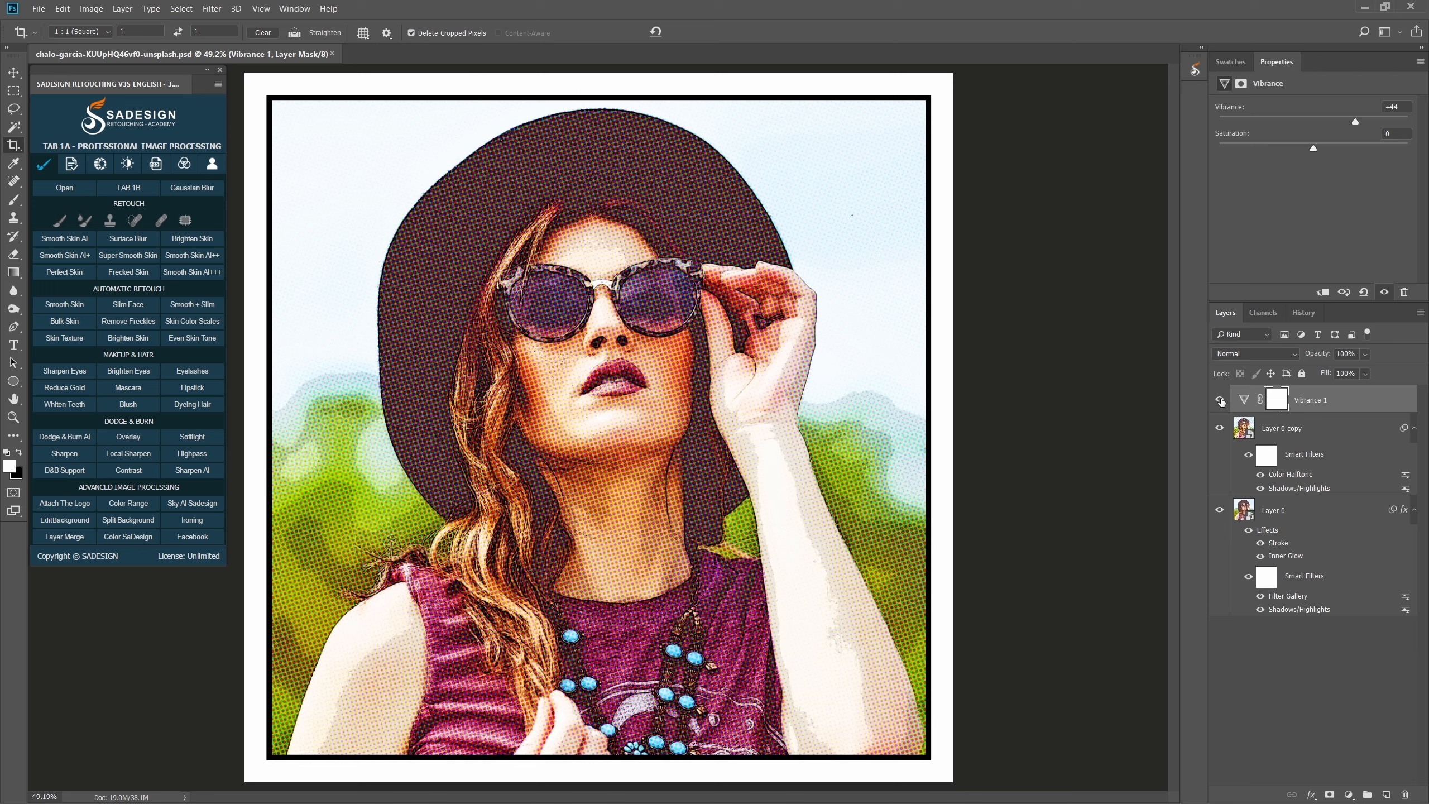
# - Compare the edited image with the original photo by switching between the initial history snapshot and the latest state
pyautogui.click(1301, 314)
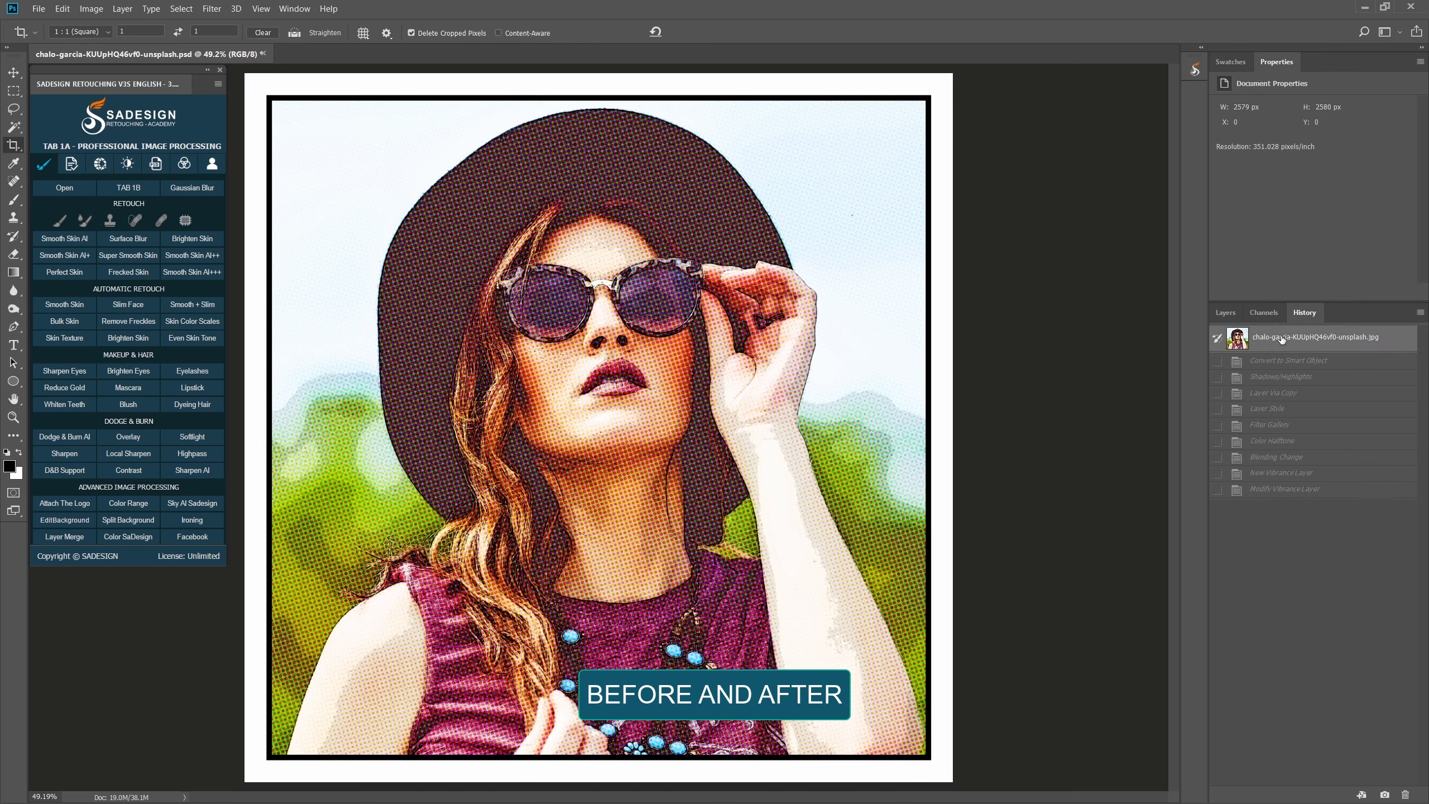
pyautogui.click(1282, 339)
pyautogui.hotkey('ctrl', 'z')
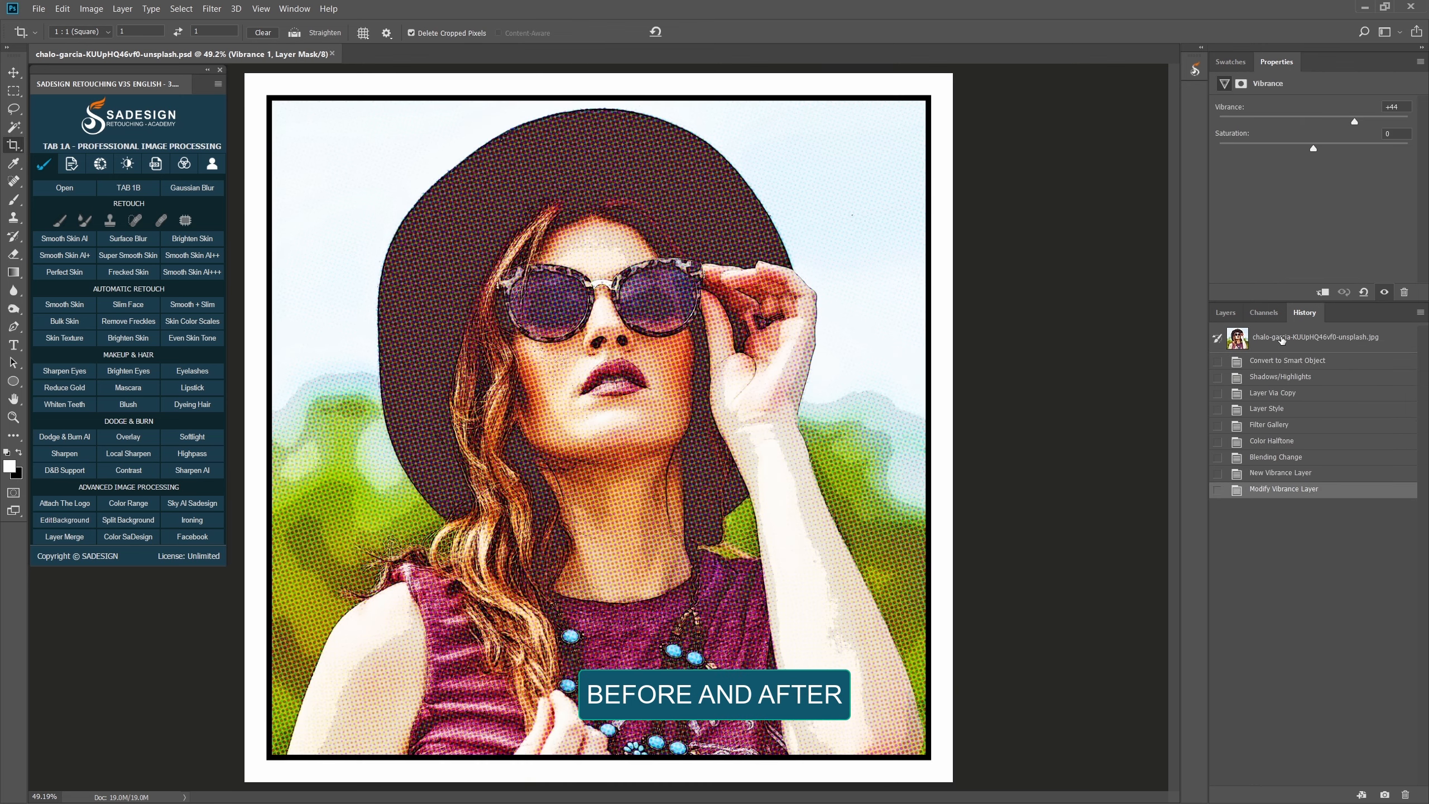
pyautogui.click(1282, 340)
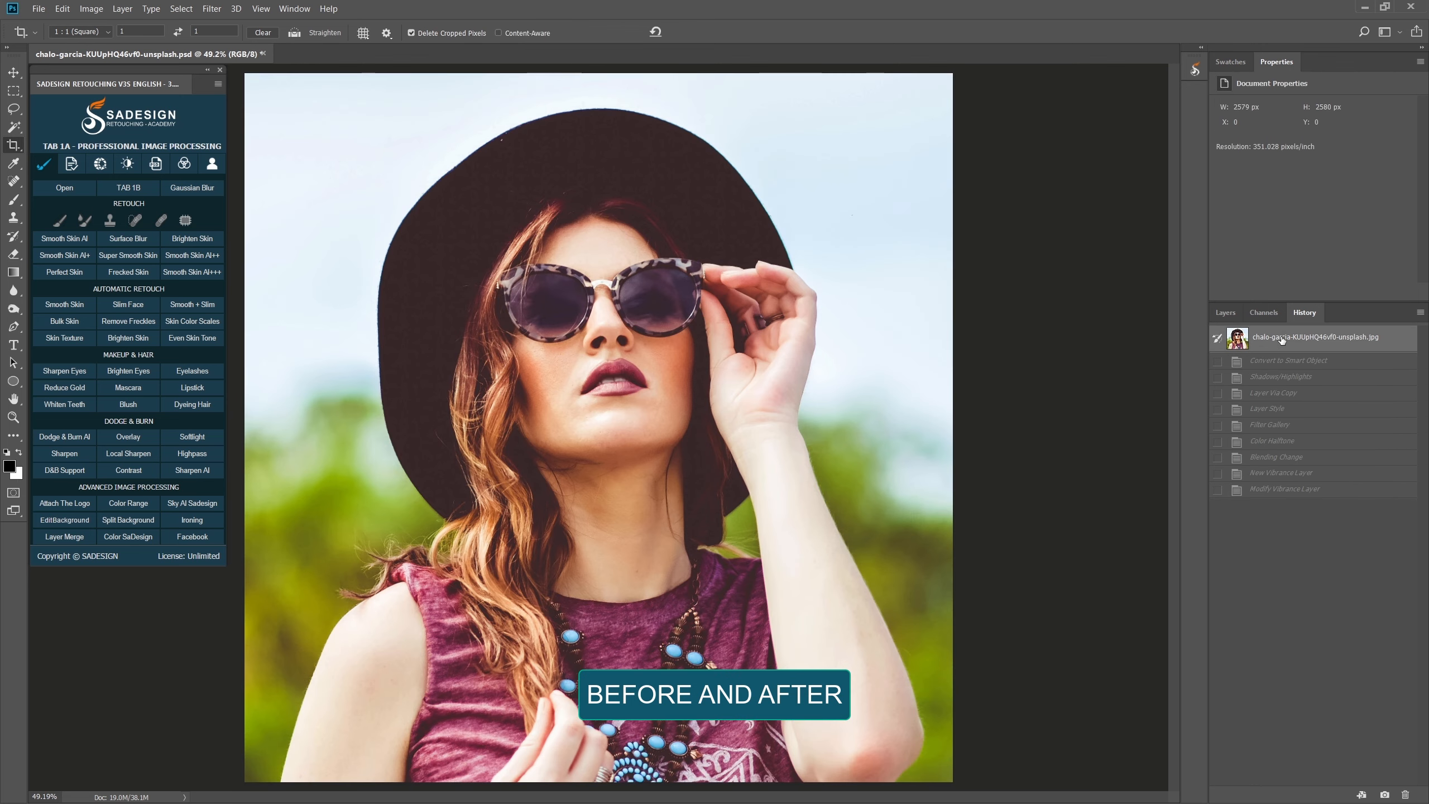